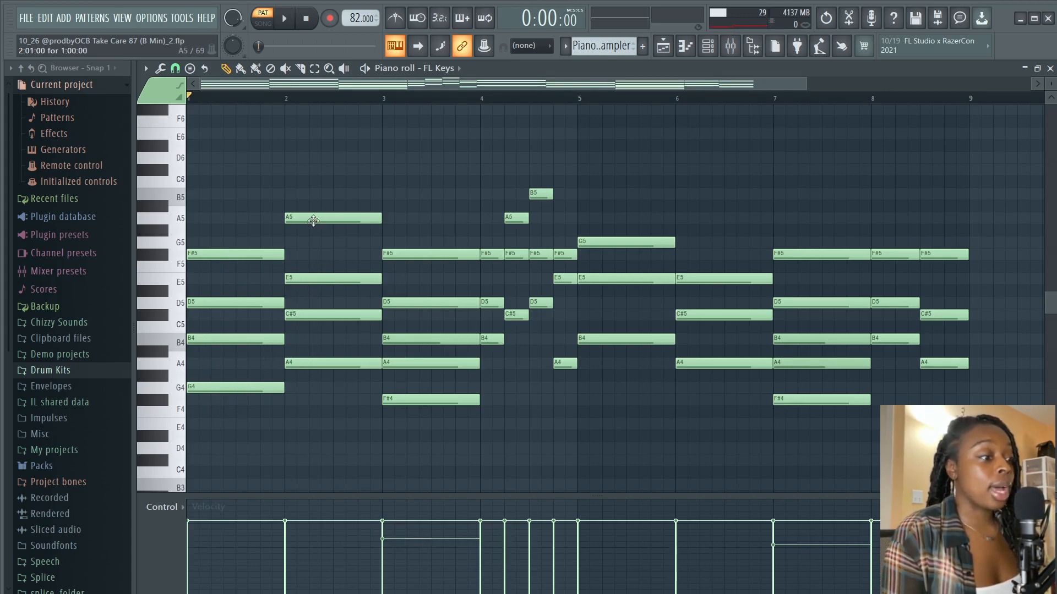
# - Try raising the A4 note in bar 3 of the FL Keys chords to A5, and undo the move
pyautogui.moveTo(407, 363); pyautogui.dragTo(406, 218)
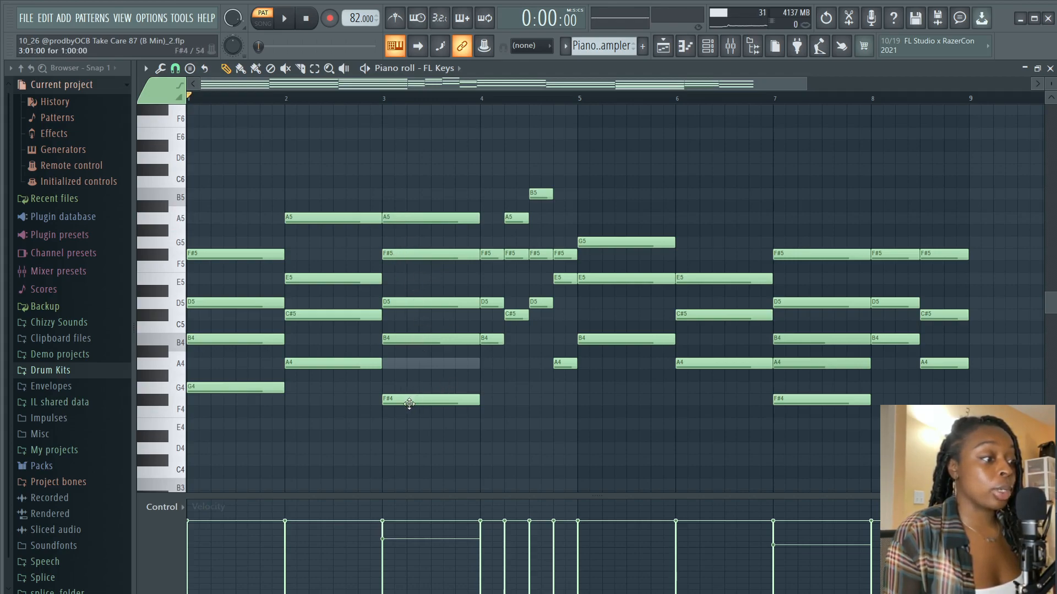
pyautogui.hotkey('ctrl', 'z')
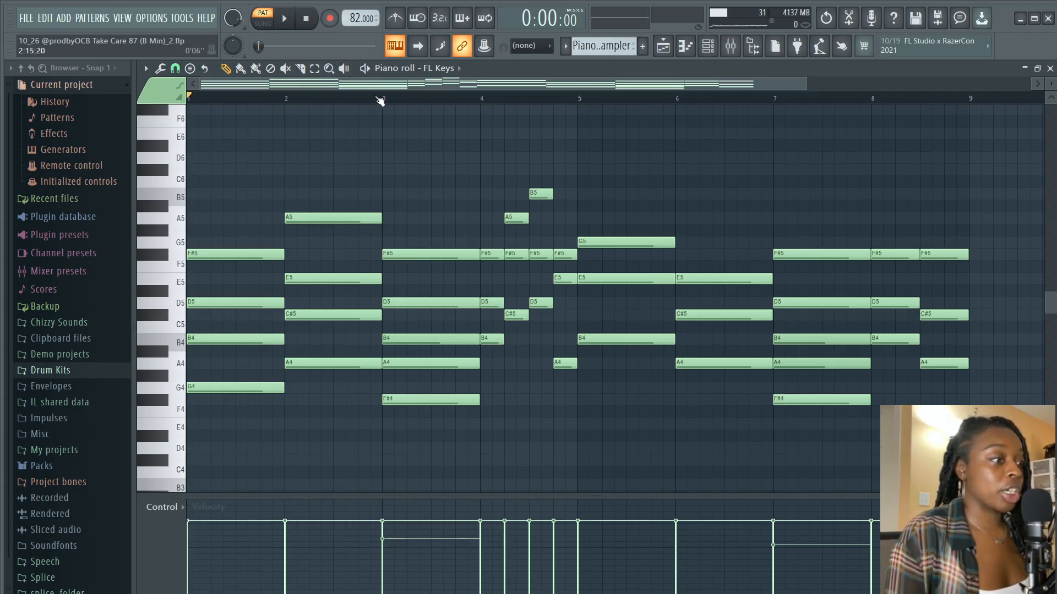
# - Play the FL Keys chord progression through its eight bars and stop playback
pyautogui.click(290, 21)
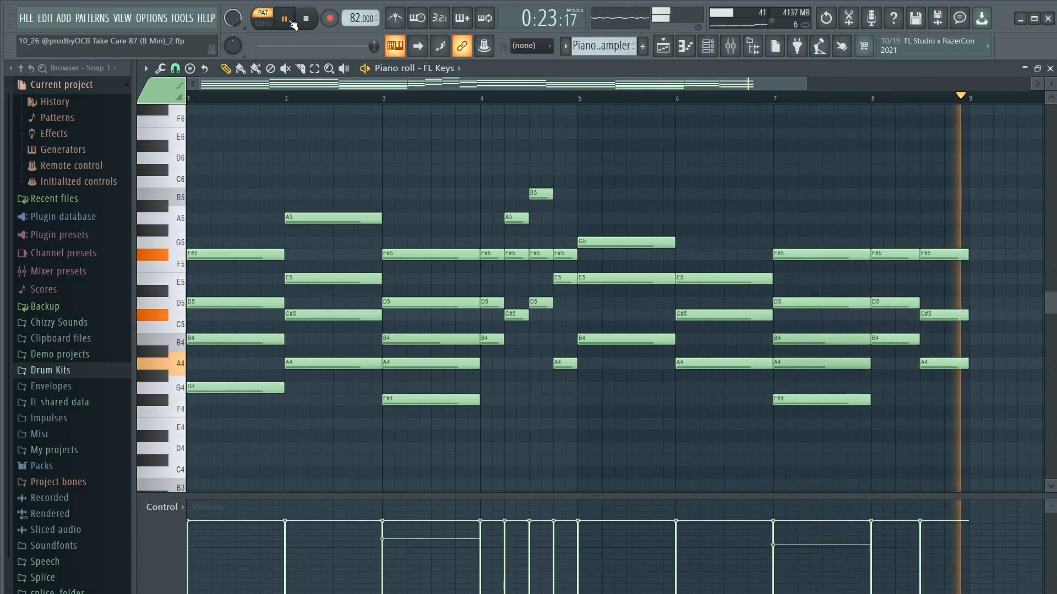
pyautogui.click(306, 19)
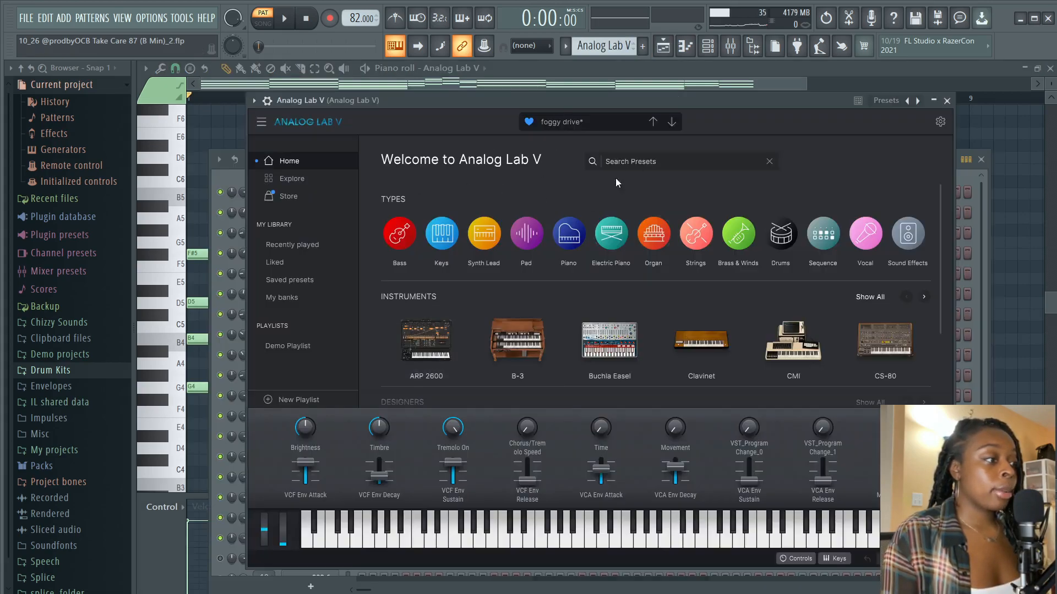
# - Audition the foggy drive preset in Analog Lab V with a few test notes, and put the plugin window away
pyautogui.moveTo(408, 381)
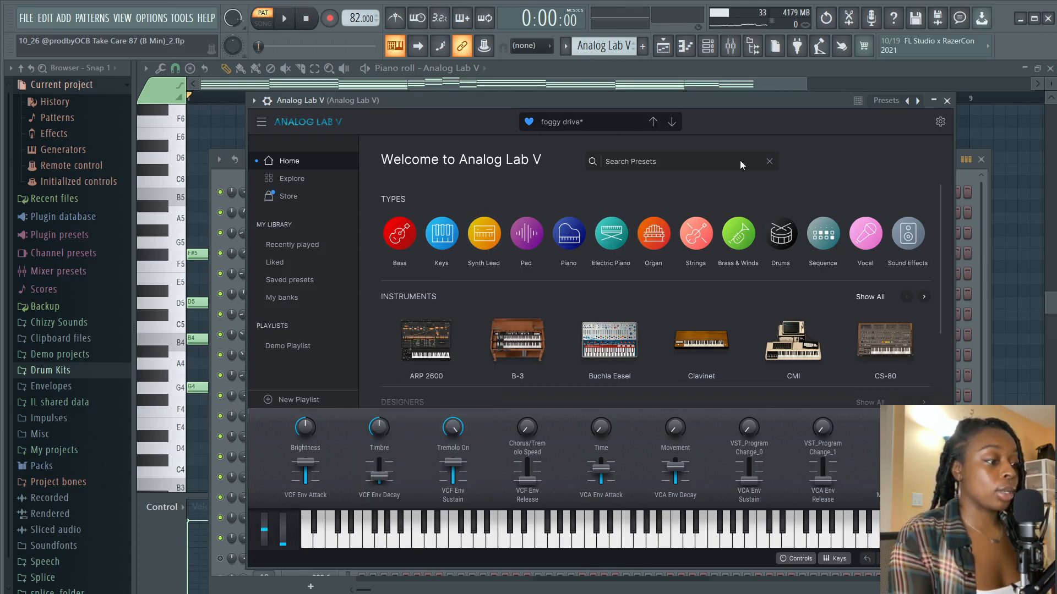
pyautogui.press('q')
pyautogui.press('e')
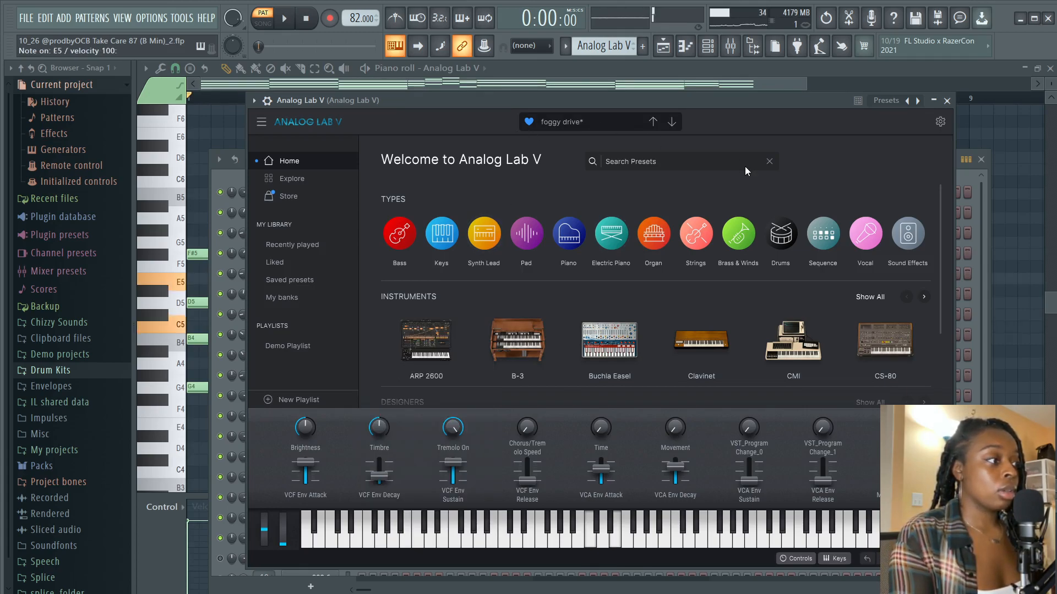
pyautogui.press('t')
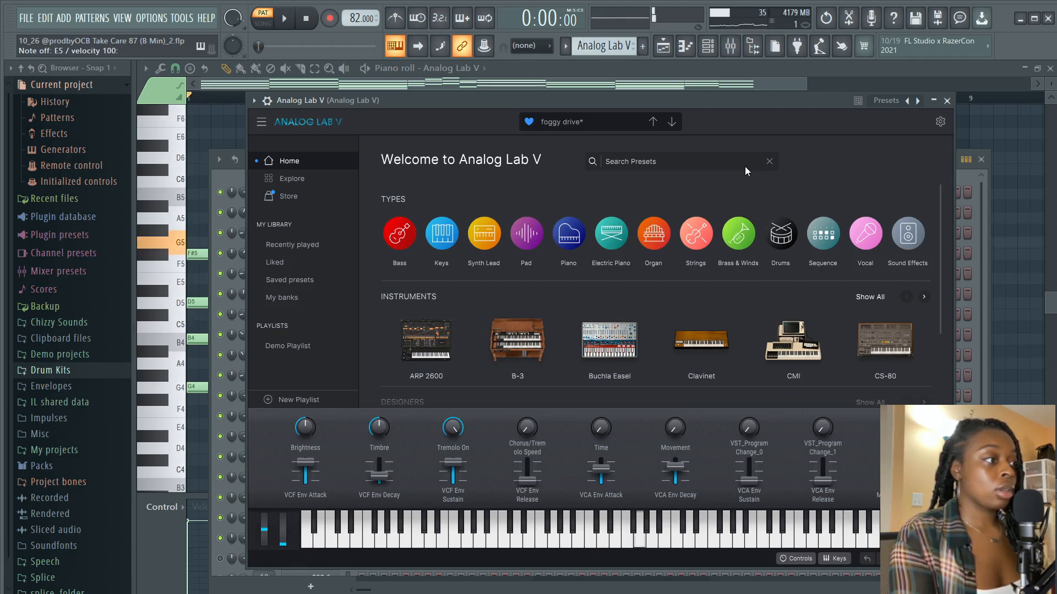
pyautogui.press('w')
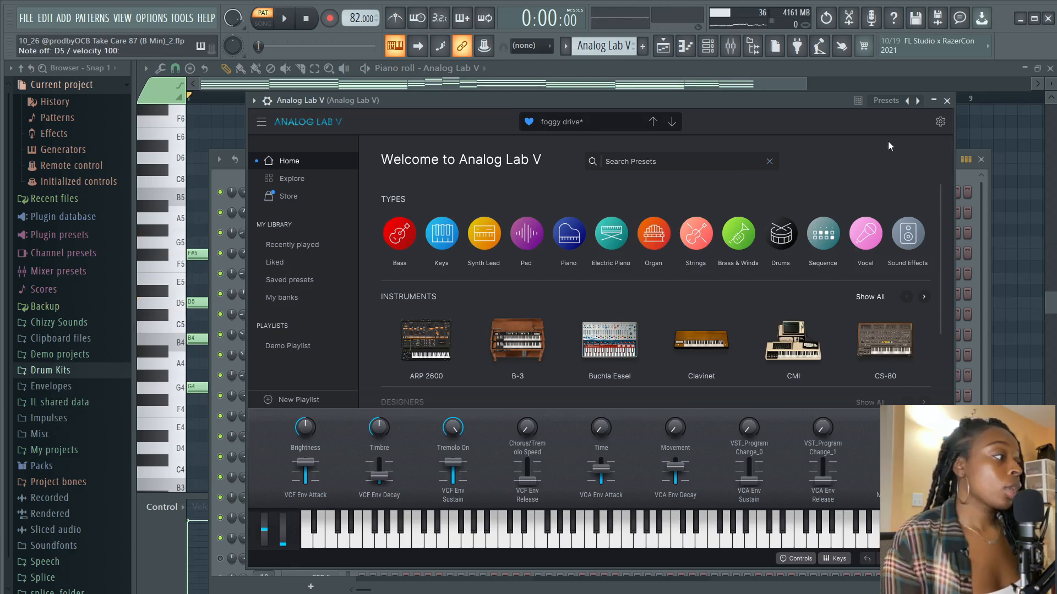
pyautogui.click(933, 101)
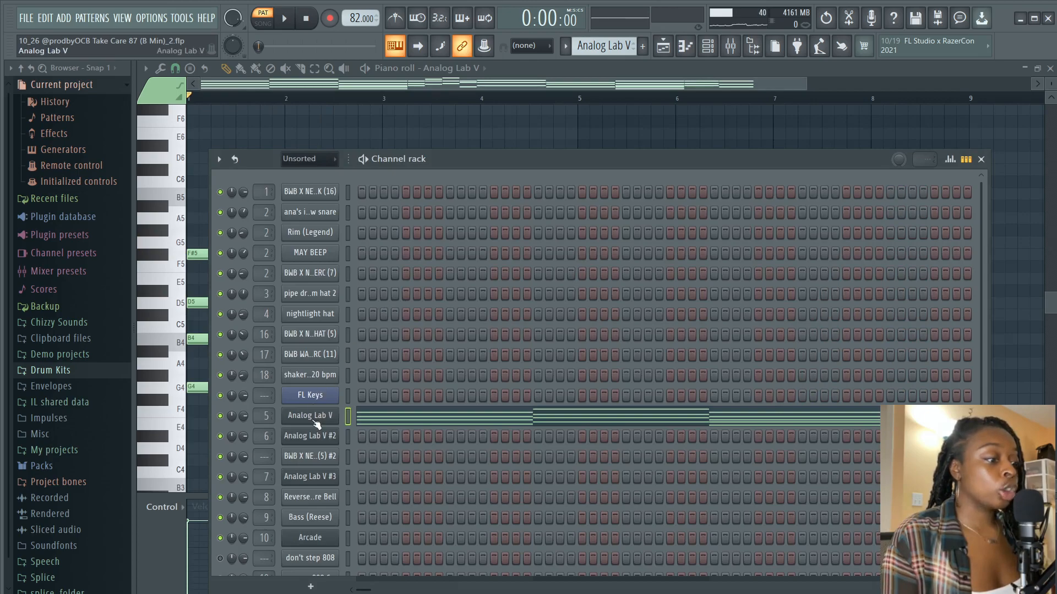
# - Show the Analog Lab V notes in the piano roll without the channel rack, and play back the opening bars
pyautogui.rightClick(340, 379)
pyautogui.click(980, 162)
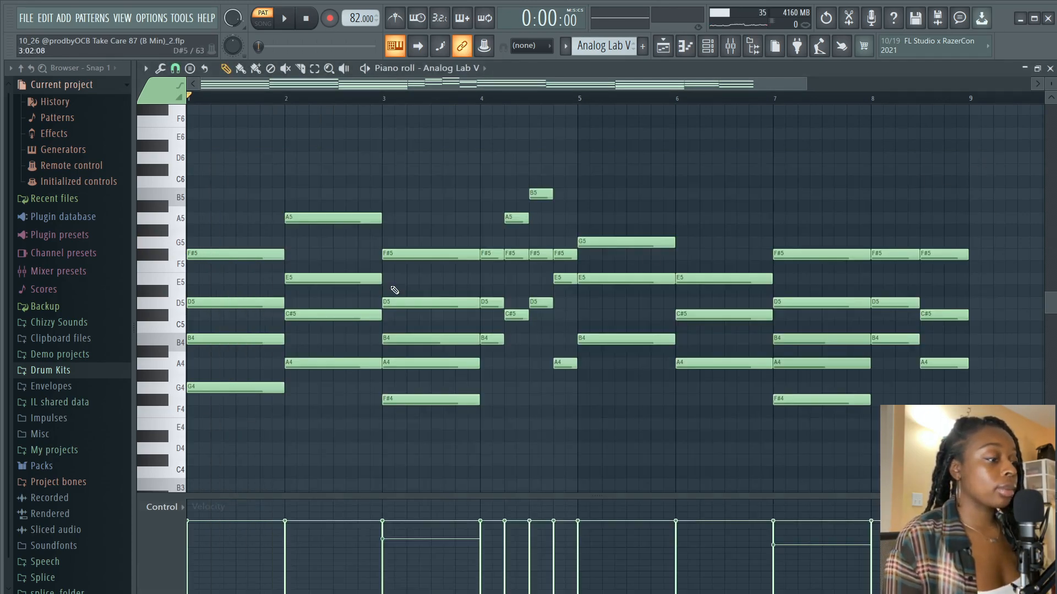
pyautogui.press('space')
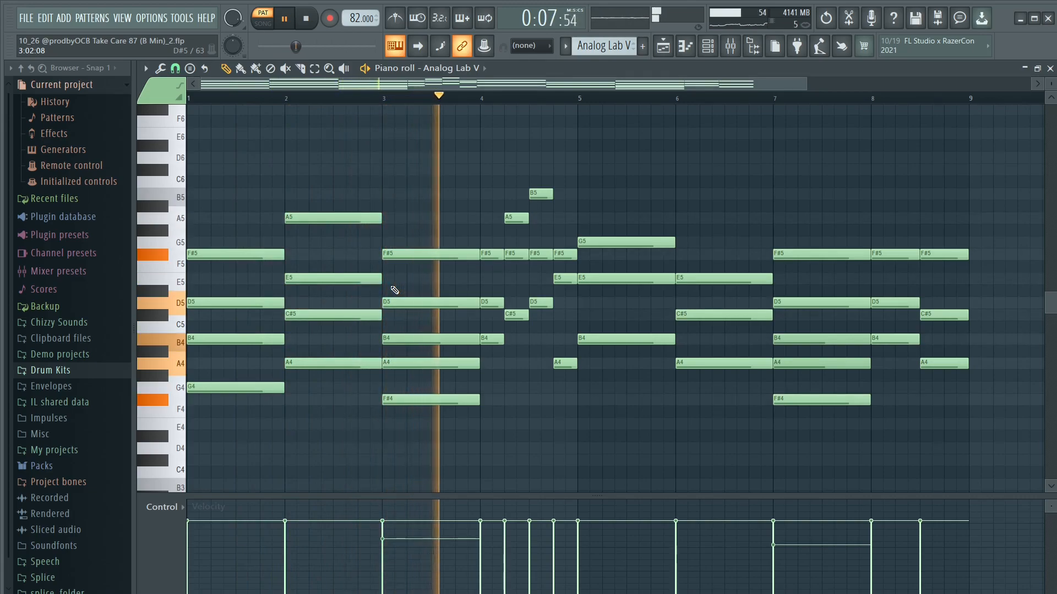
pyautogui.press('space')
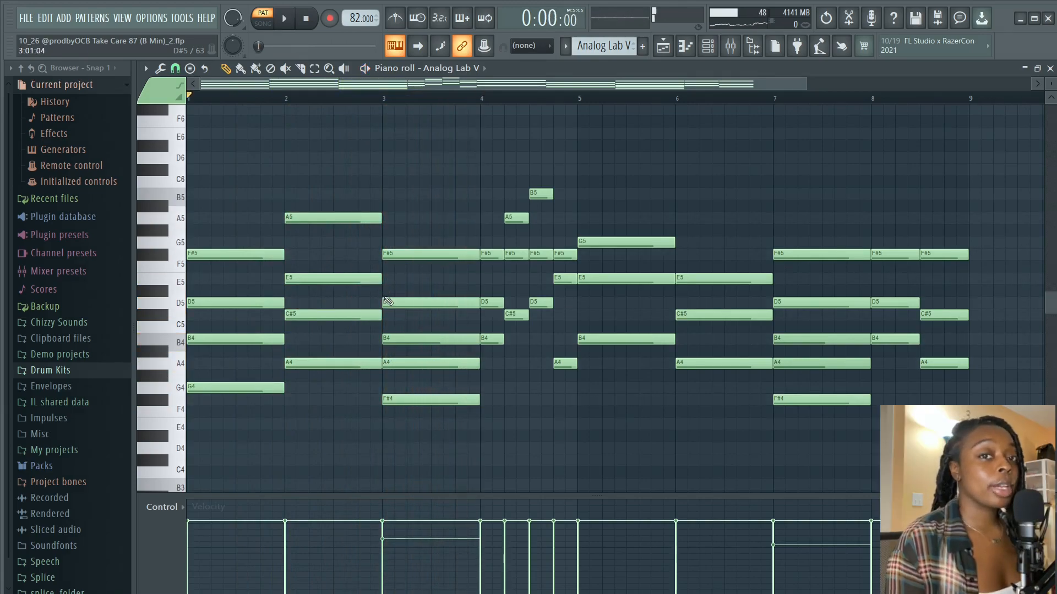
# - Switch to the Analog Lab V #2 pattern and audition its Fly High preset with test notes, closing the instrument and channel rack
pyautogui.click(685, 51)
pyautogui.doubleClick(199, 205)
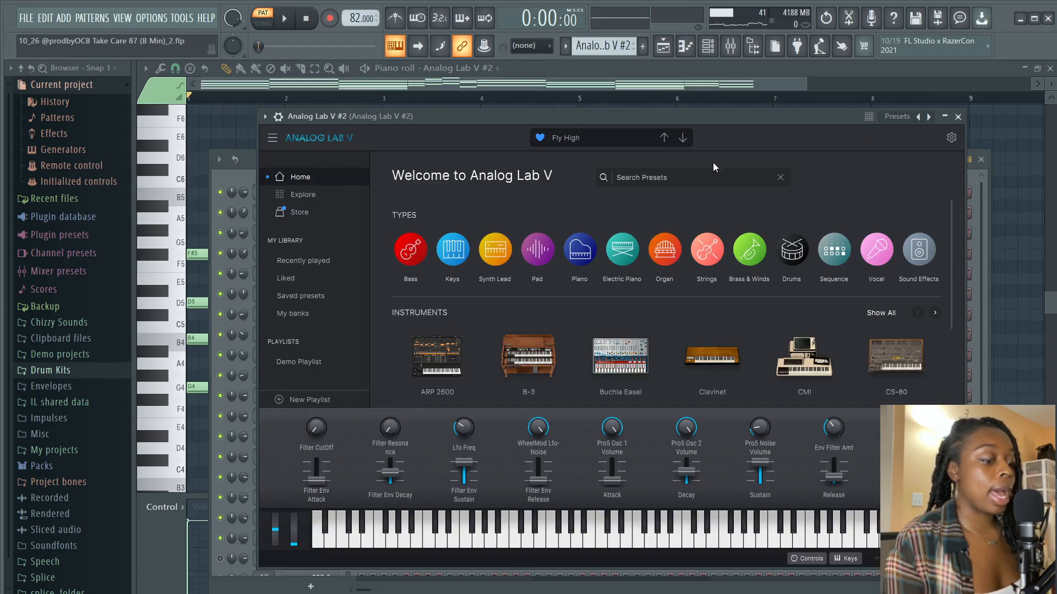
pyautogui.press('q')
pyautogui.press('w')
pyautogui.press('e')
pyautogui.press('r')
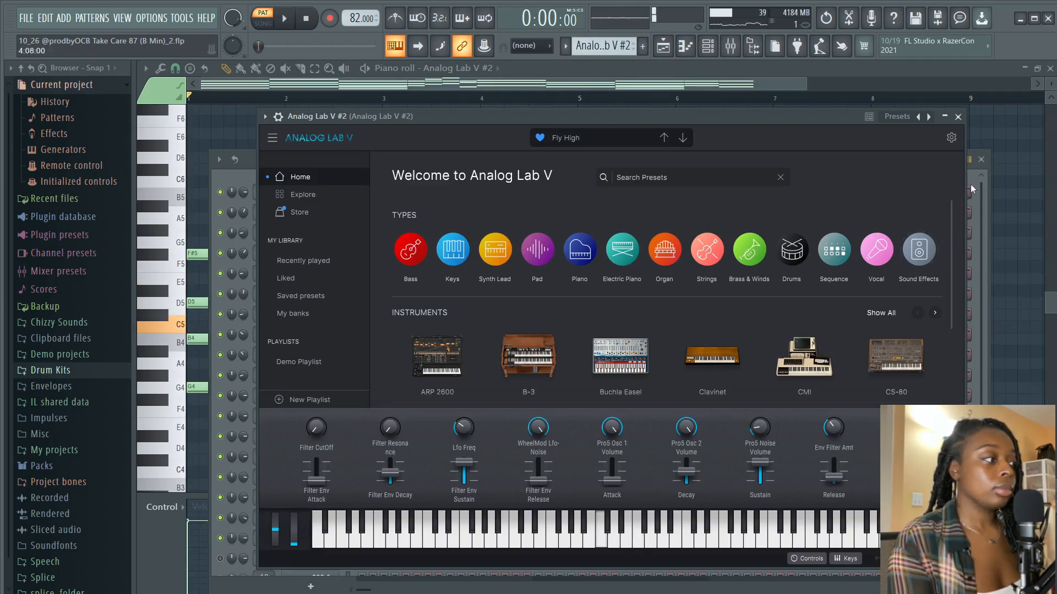
pyautogui.press('e')
pyautogui.click(957, 117)
pyautogui.click(982, 160)
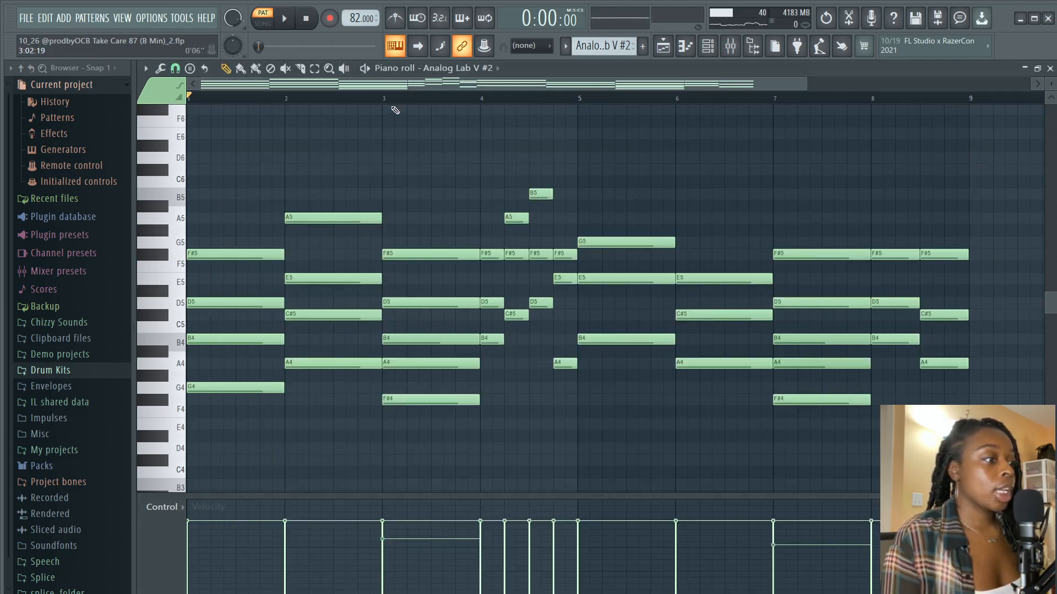
# - Play the Analog Lab V #2 chords from the start of the pattern and stop playback
pyautogui.moveTo(388, 96); pyautogui.dragTo(297, 97)
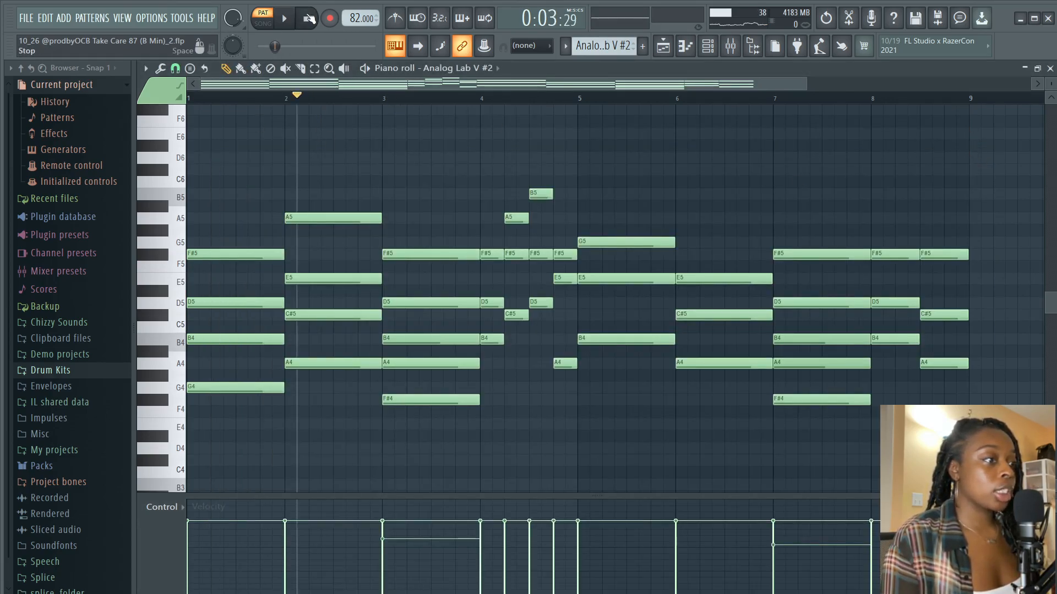
pyautogui.click(306, 18)
pyautogui.press('space')
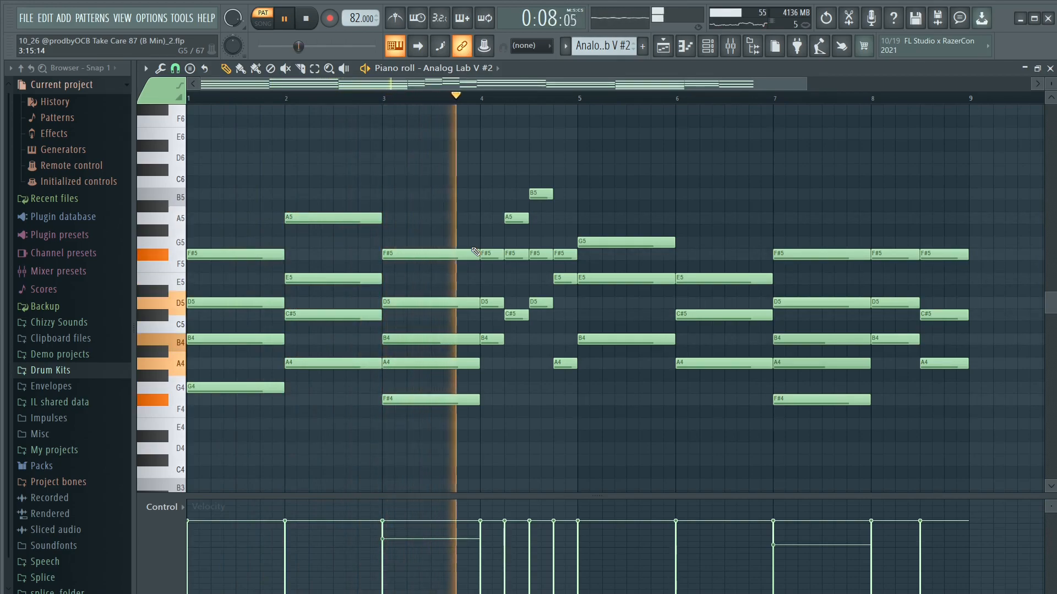
pyautogui.press('space')
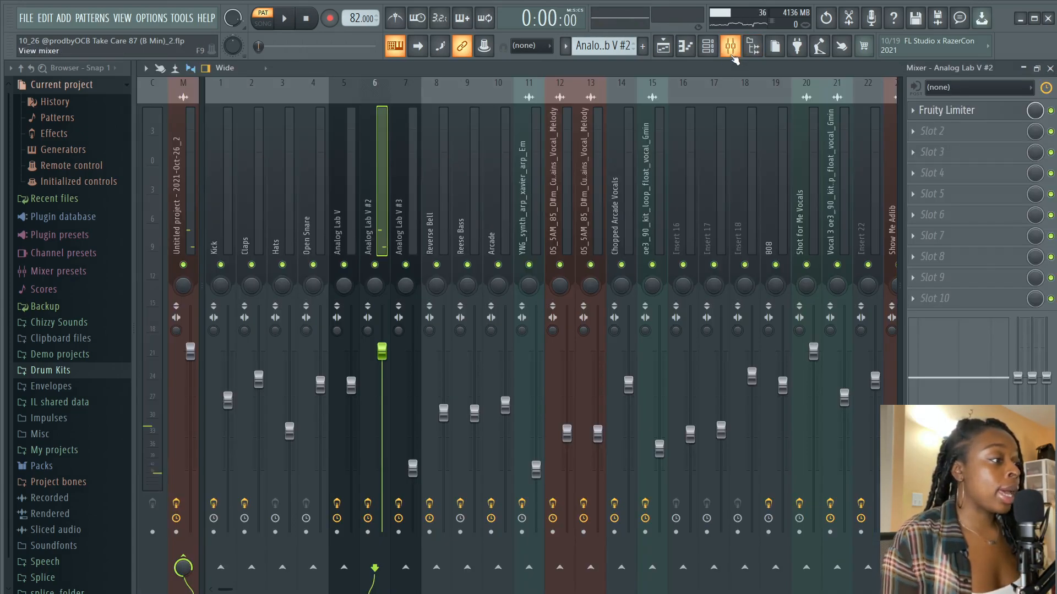
# - Inspect Fruity parametric EQ 2 on the Analog Lab V mixer track and Fruity Limiter on the Analog Lab V #2 track
pyautogui.click(750, 46)
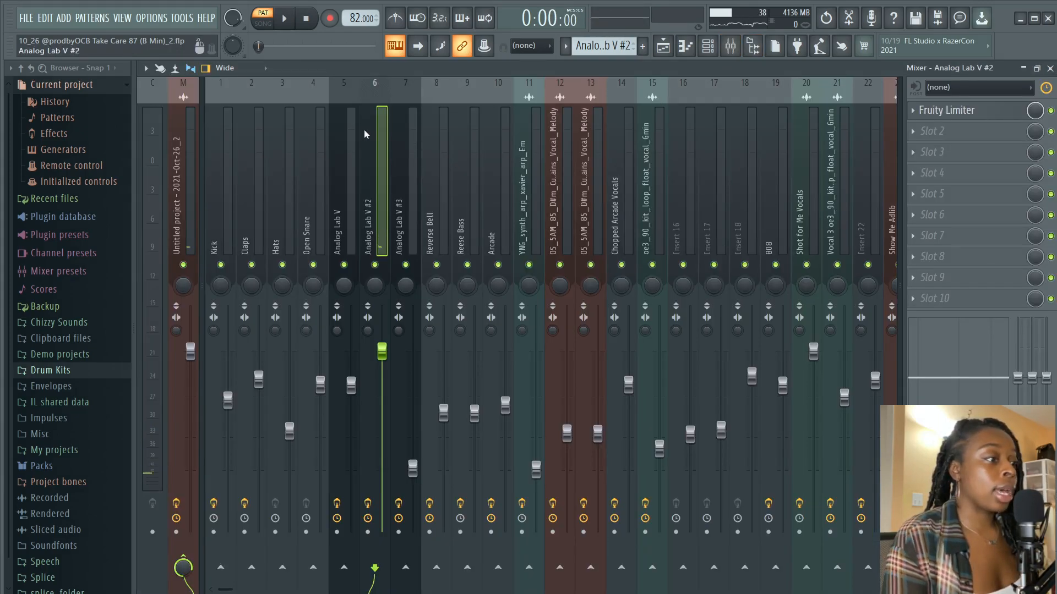
pyautogui.click(345, 98)
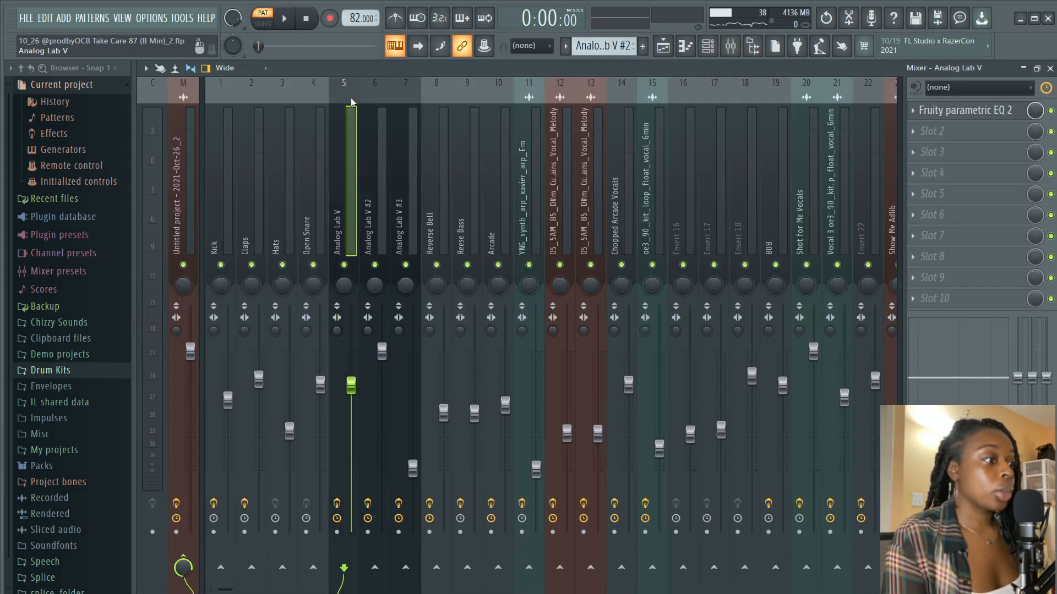
pyautogui.click(985, 111)
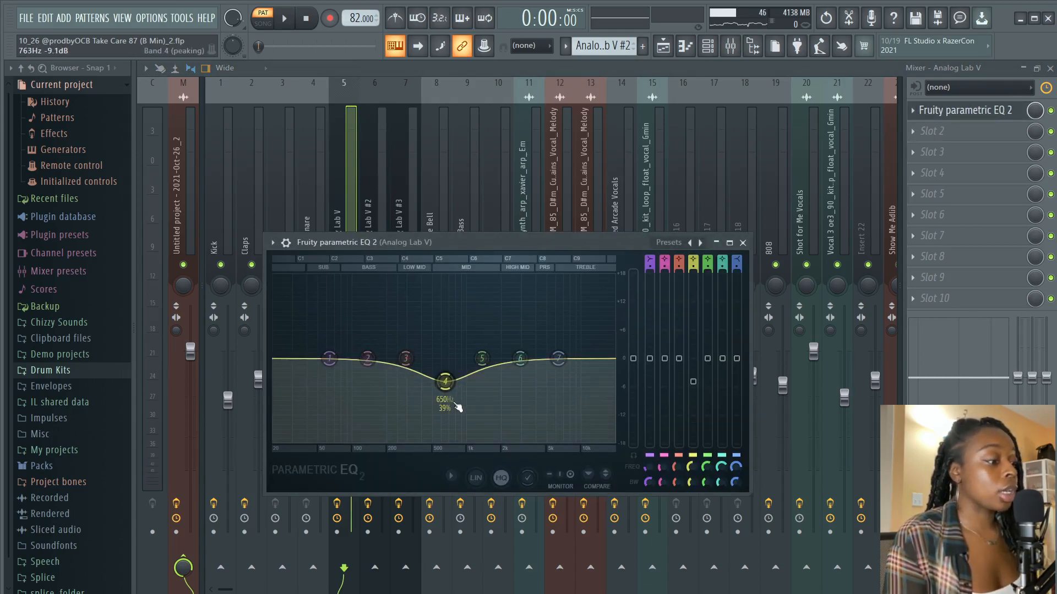
pyautogui.click(742, 242)
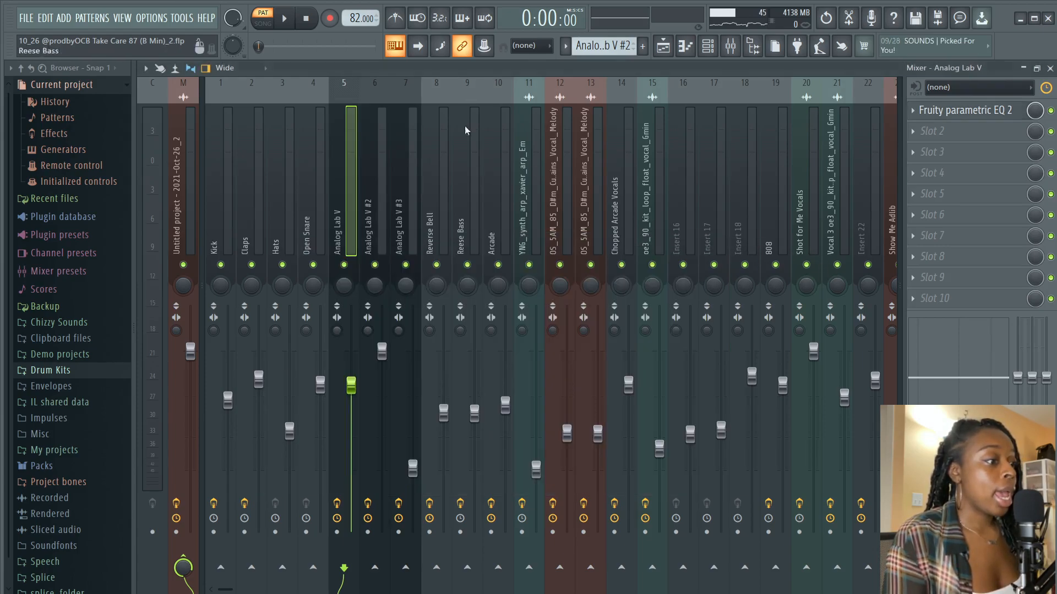
pyautogui.click(383, 91)
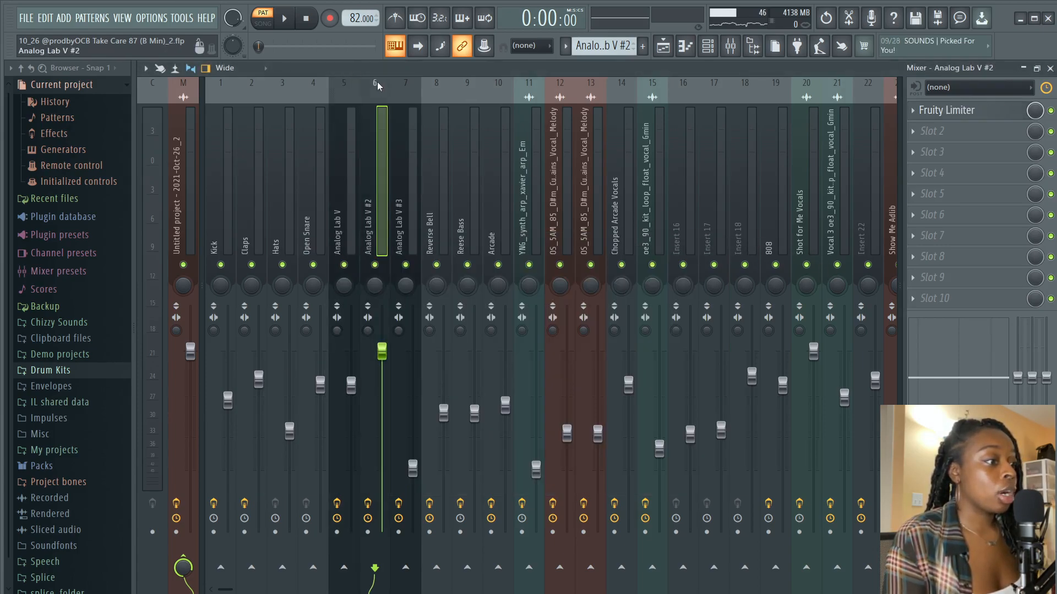
pyautogui.click(954, 112)
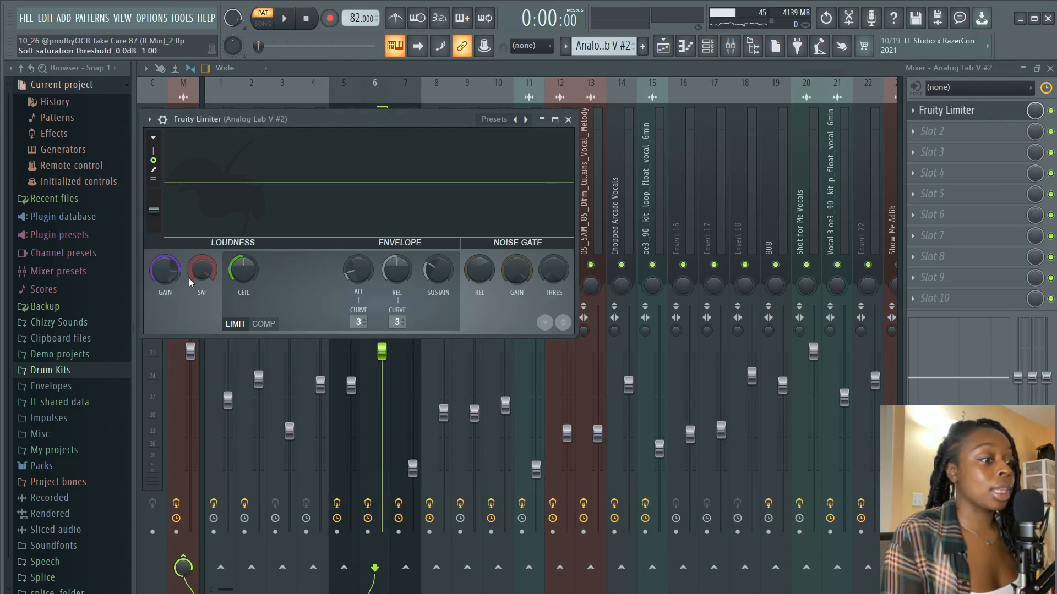
# - Switch to the Analog Lab V #3 pattern and audition the instrument's progan preset with a couple of low test notes
pyautogui.click(664, 49)
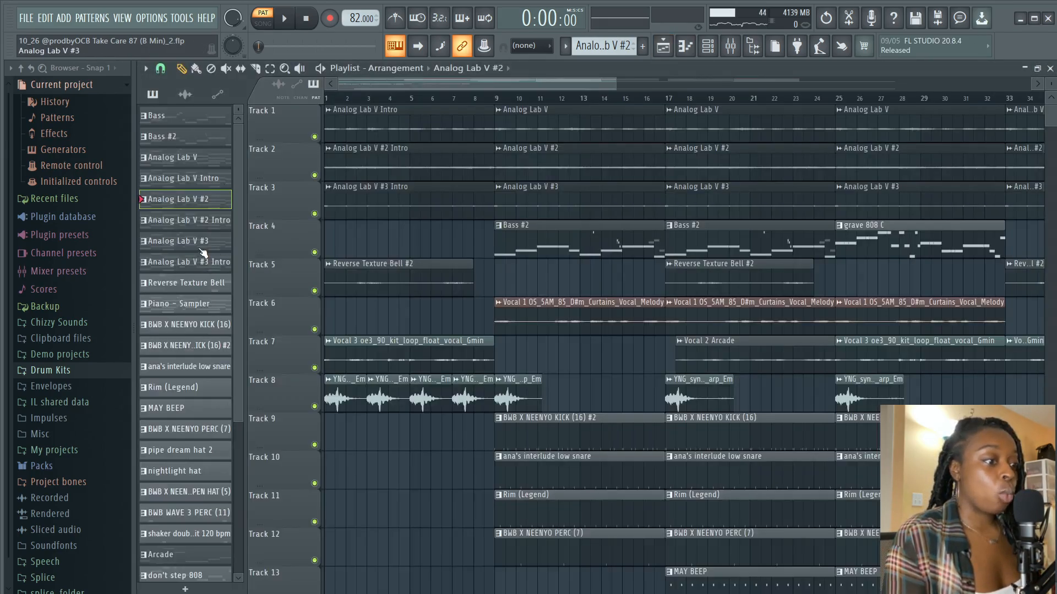
pyautogui.click(707, 46)
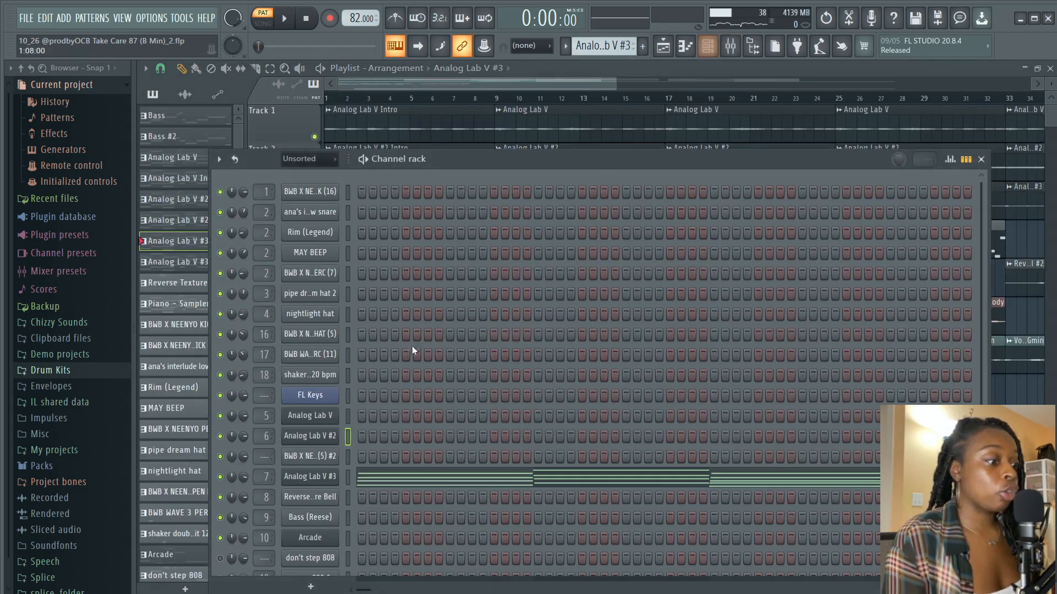
pyautogui.click(320, 480)
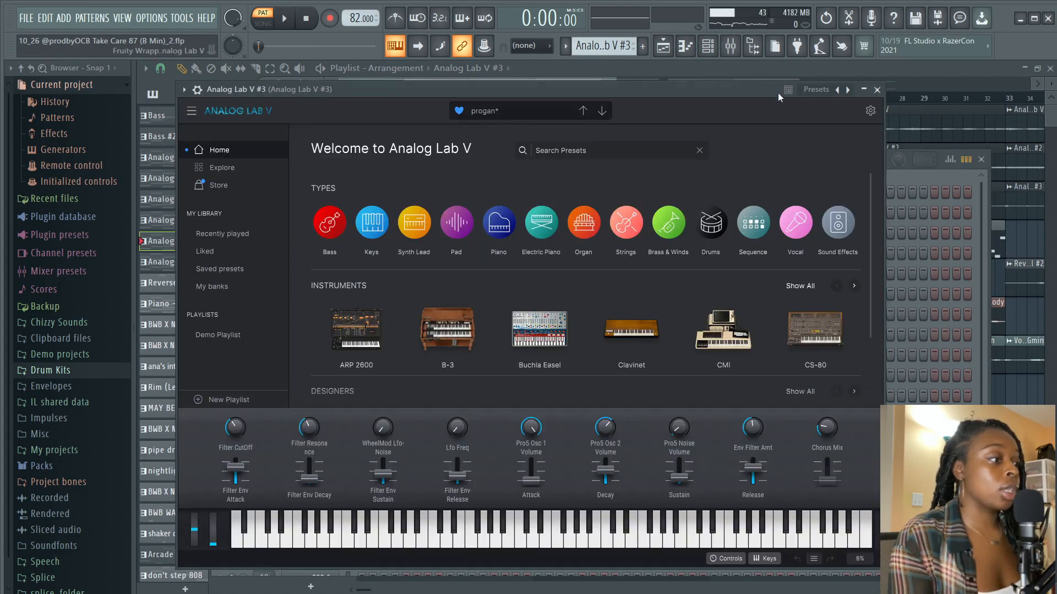
pyautogui.press('z')
pyautogui.press('c')
pyautogui.click(877, 90)
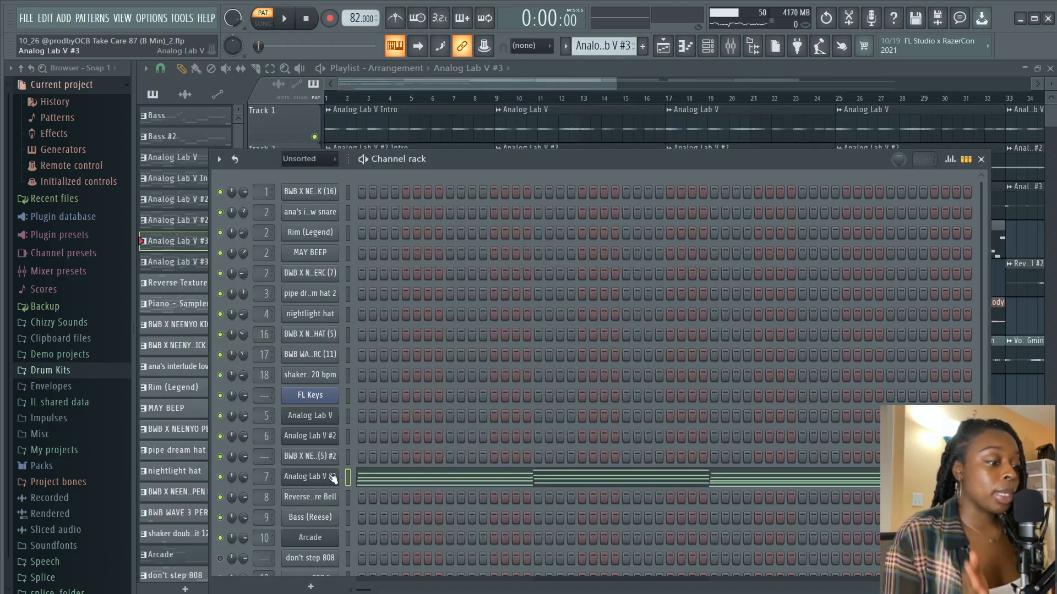
# - Open the Analog Lab V #3 channel in the piano roll and play back its opening bars
pyautogui.rightClick(326, 479)
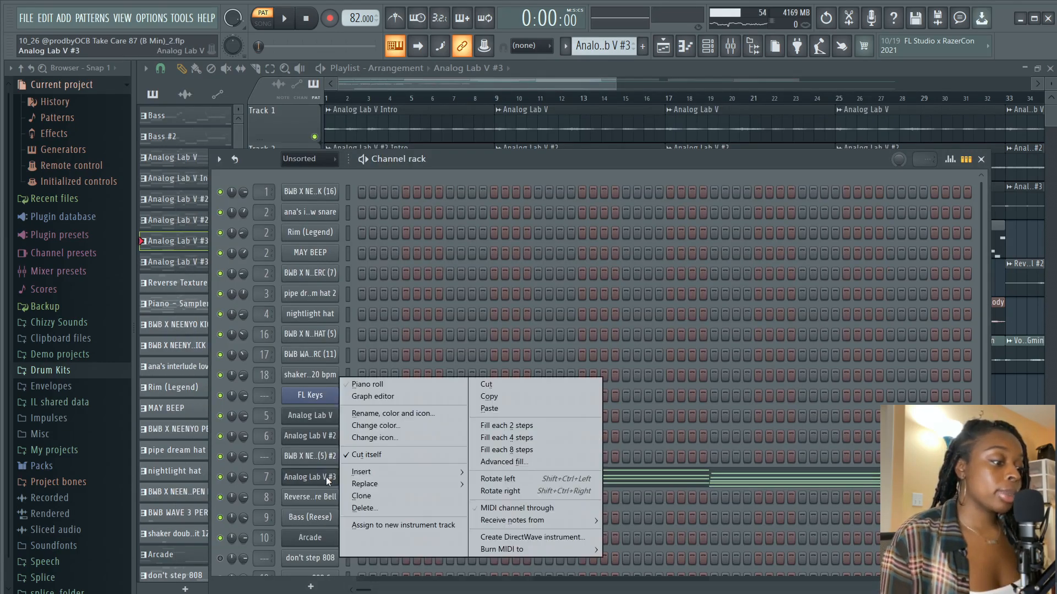
pyautogui.click(401, 384)
pyautogui.scroll(2, 507, 106)
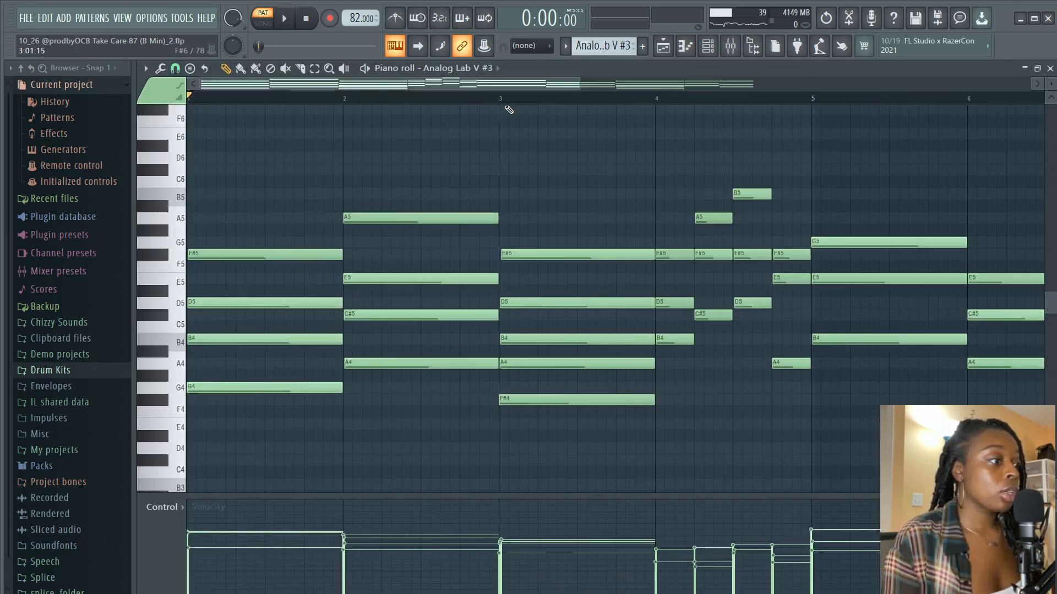
pyautogui.scroll(-1, 506, 105)
pyautogui.scroll(-1, 506, 105)
pyautogui.scroll(-1, 507, 105)
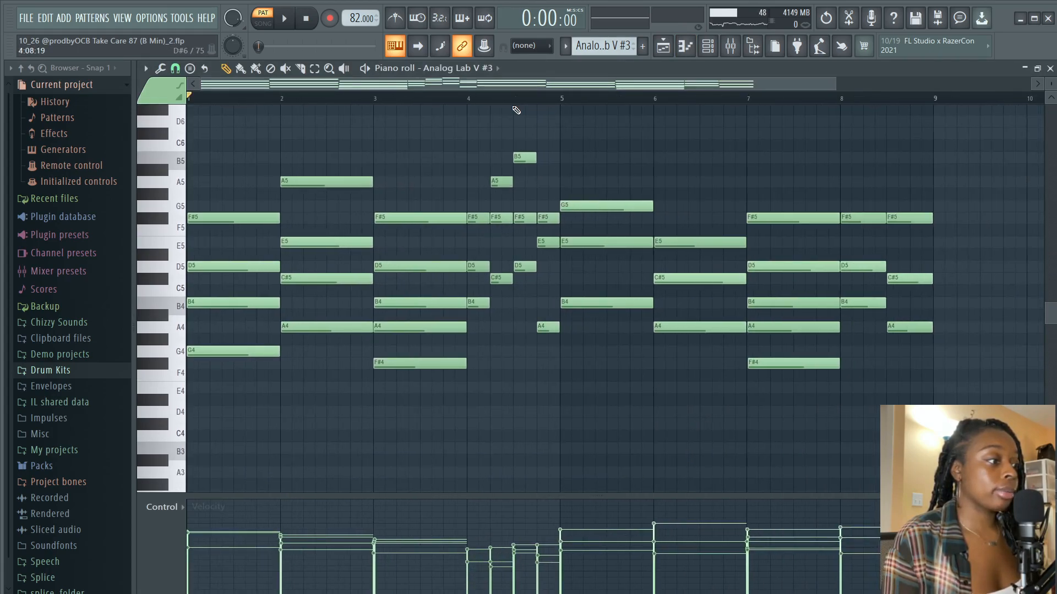
pyautogui.scroll(1, 514, 107)
pyautogui.press('space')
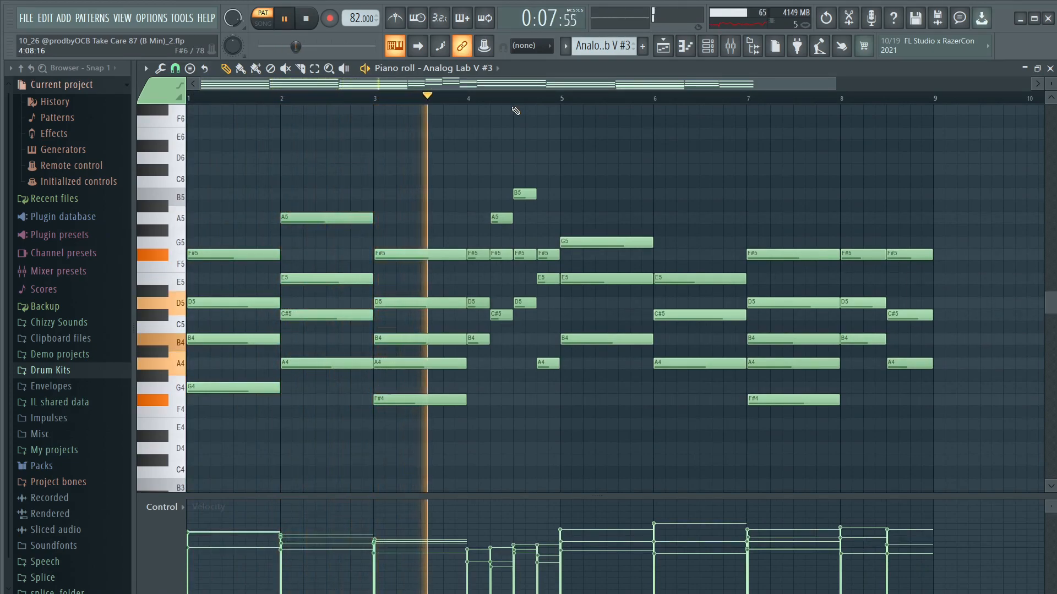
pyautogui.press('space')
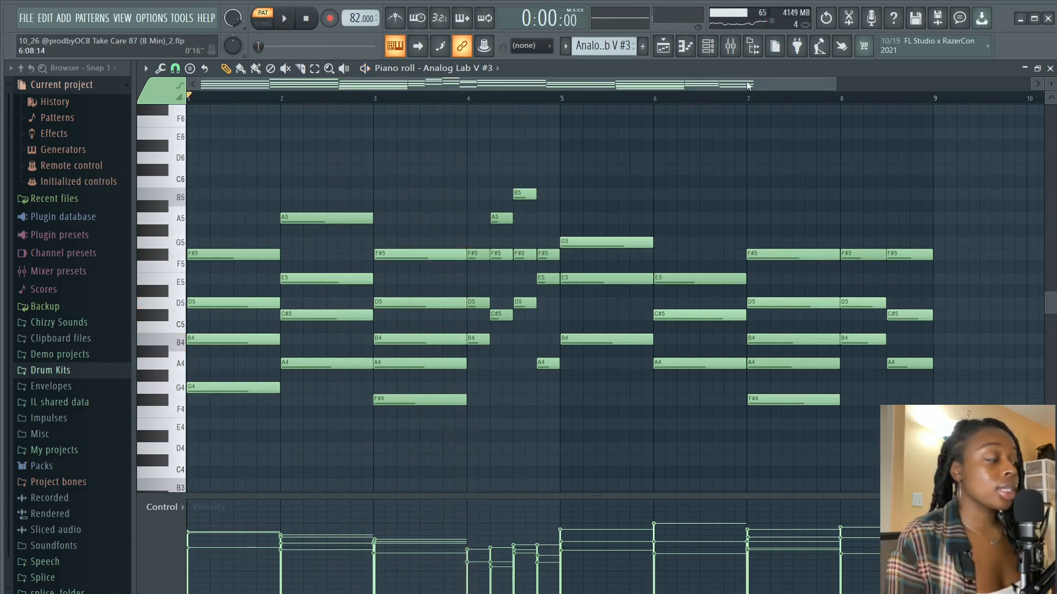
# - Open Fruity parametric EQ 2 on the Analog Lab V #3 mixer track to examine its curve
pyautogui.click(730, 46)
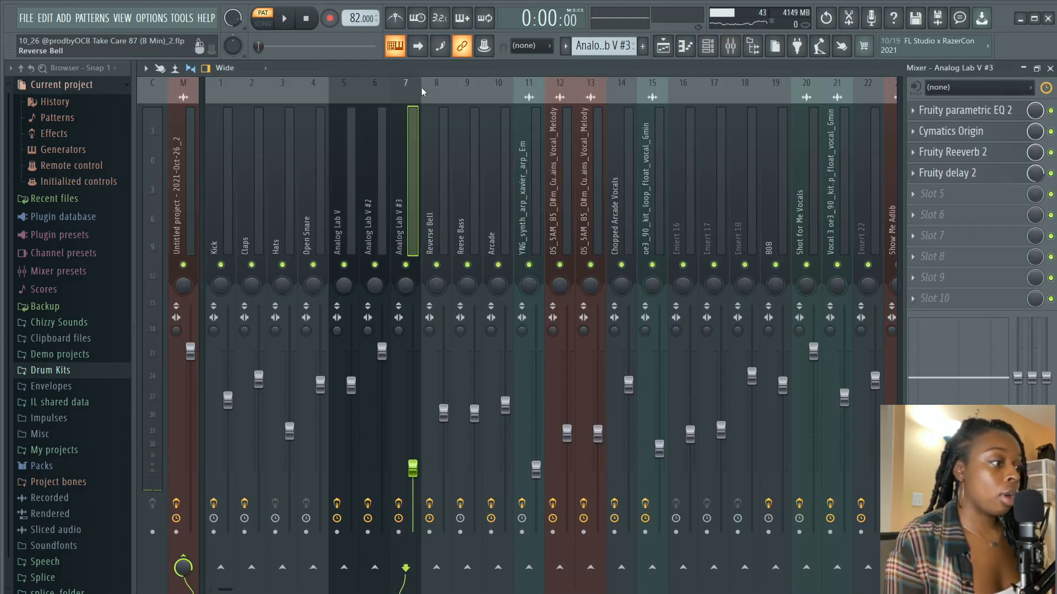
pyautogui.click(997, 112)
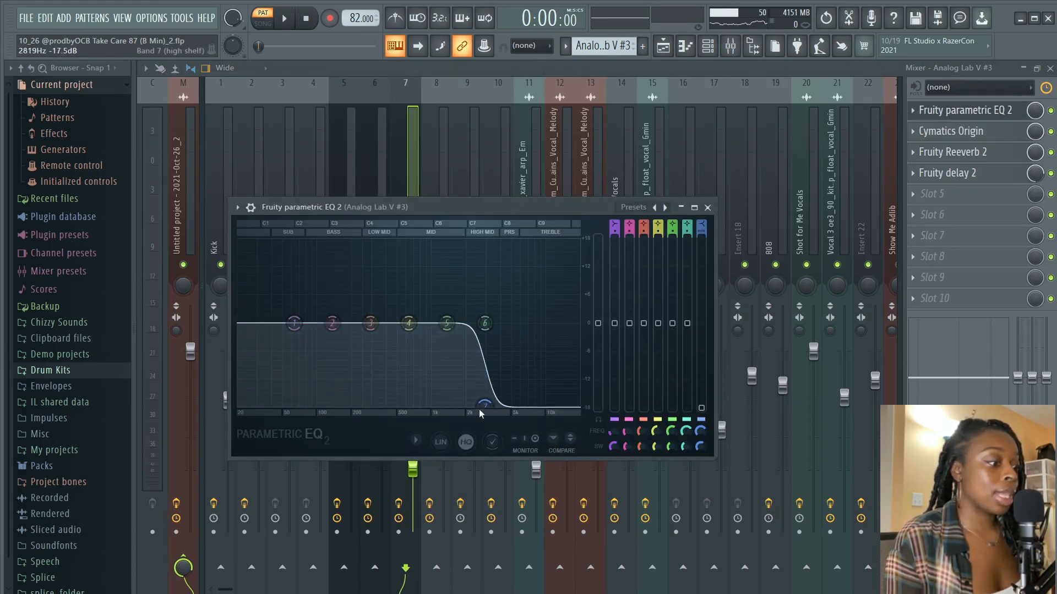
# - Inspect the Cymatics Origin, Fruity Reeverb 2 and Fruity delay 2 settings on the Analog Lab V #3 mixer track
pyautogui.click(707, 208)
pyautogui.click(951, 131)
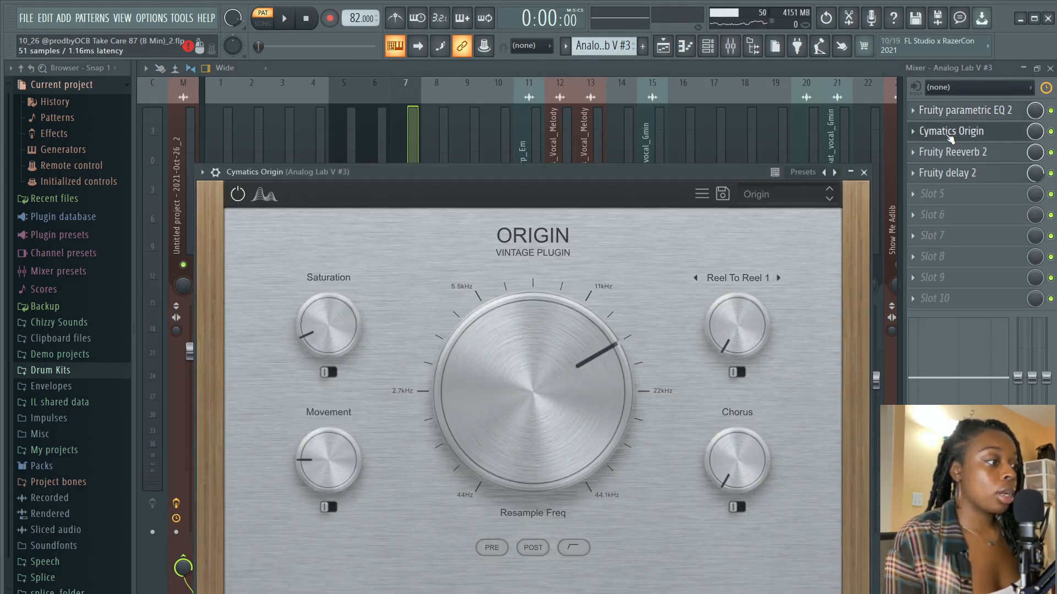
pyautogui.moveTo(475, 174); pyautogui.dragTo(445, 116)
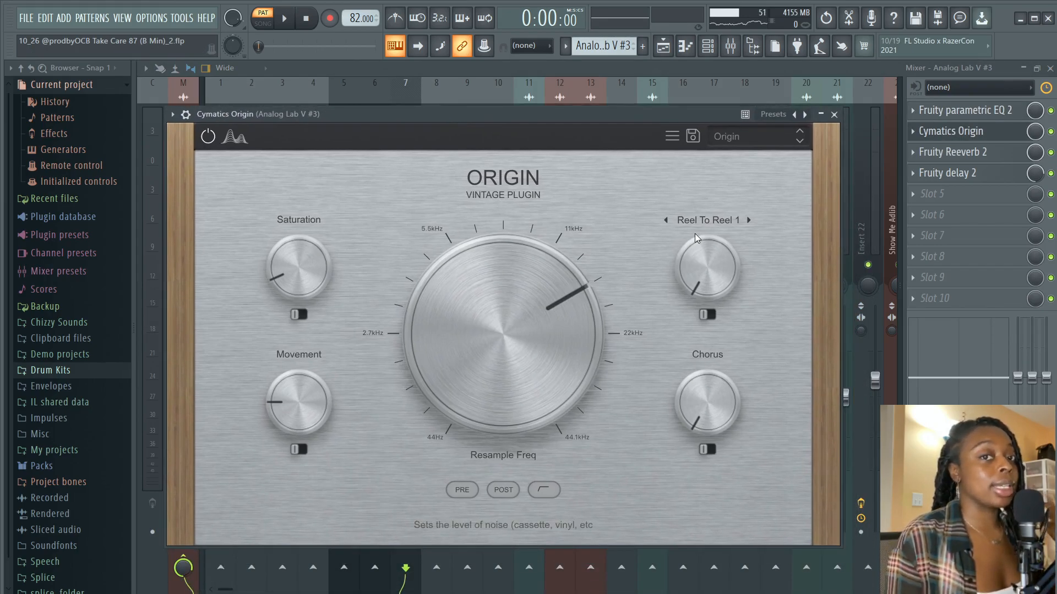
pyautogui.click(940, 155)
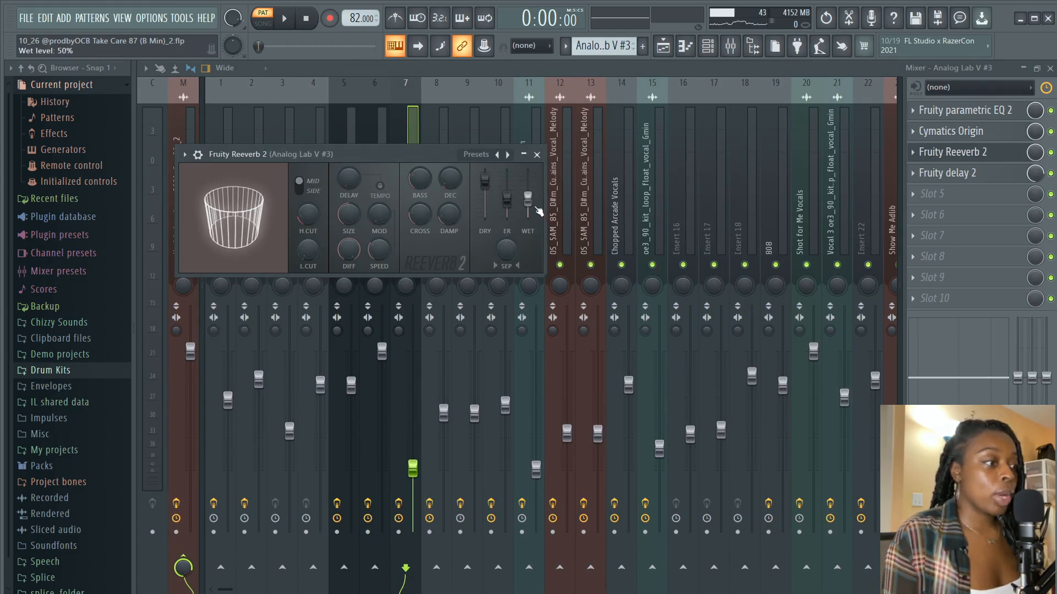
pyautogui.click(935, 174)
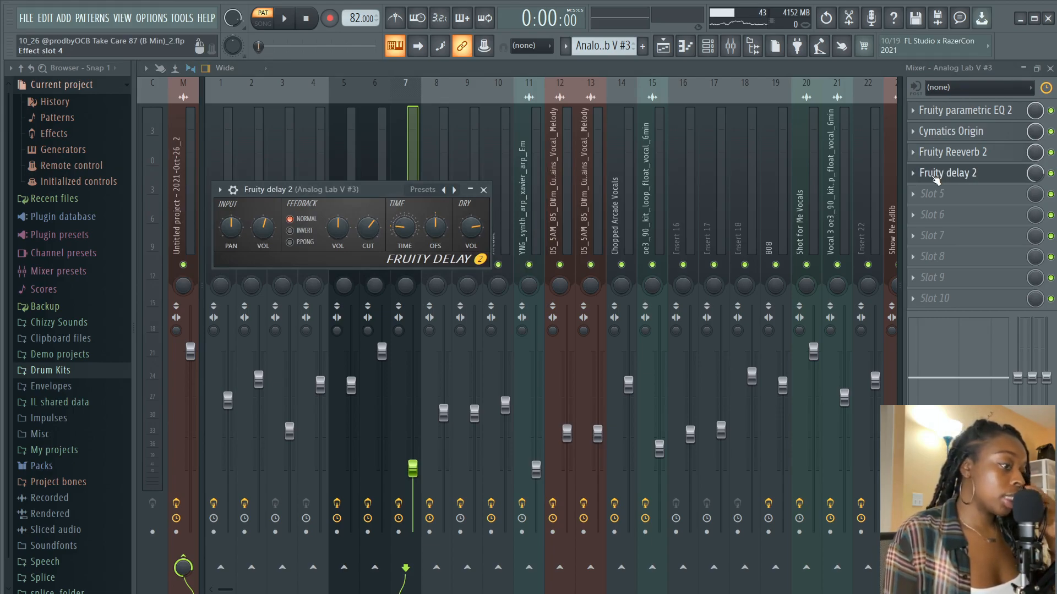
pyautogui.click(936, 173)
# - Isolate tracks 1 to 3 in the playlist and play the three Analog Lab V chord layers together from the intro
pyautogui.click(663, 46)
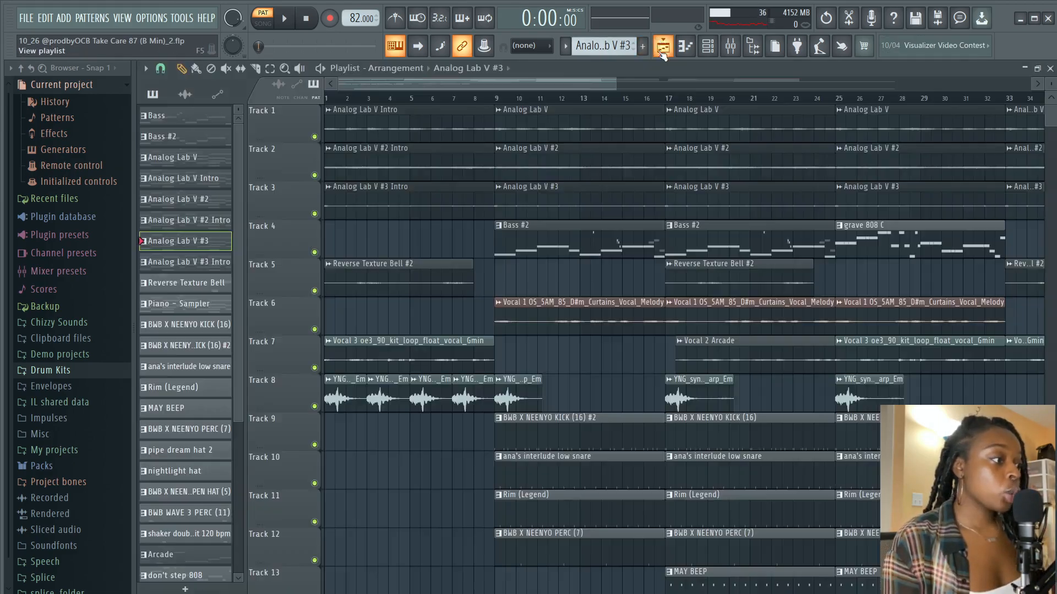
pyautogui.rightClick(314, 215)
pyautogui.click(315, 175)
pyautogui.click(314, 137)
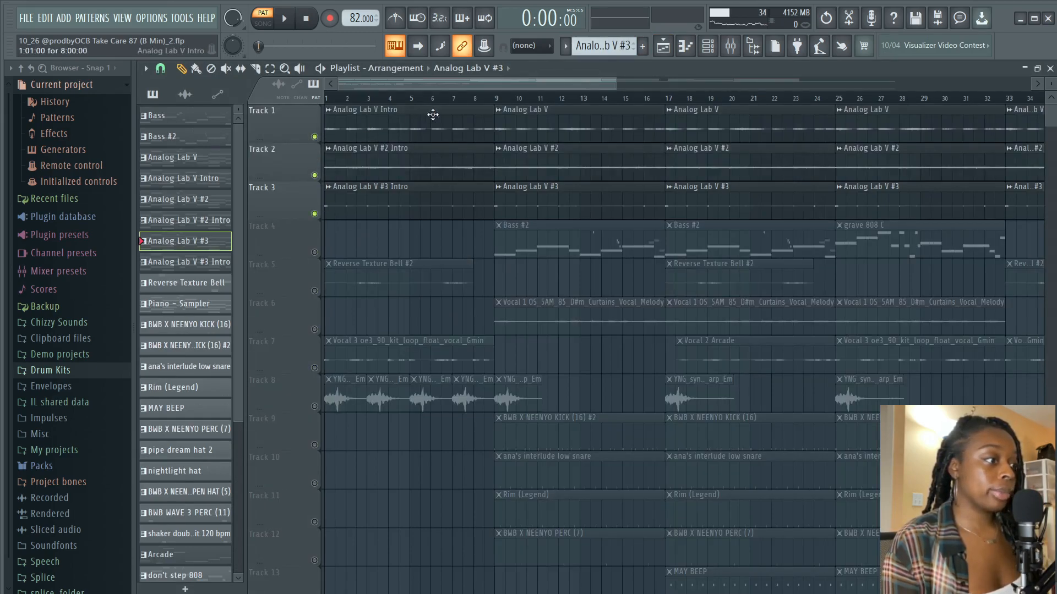
pyautogui.press('space')
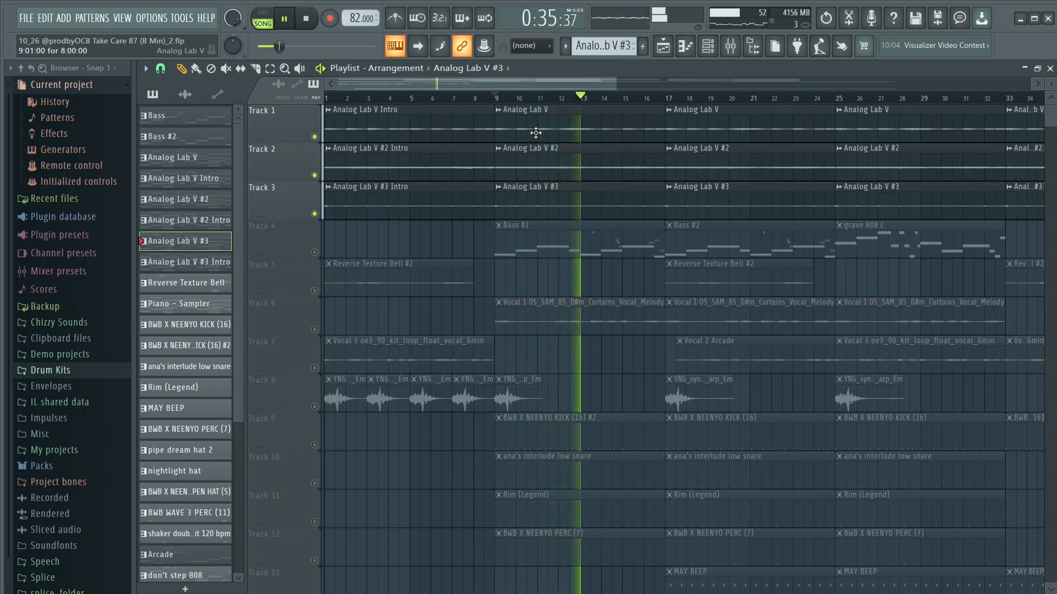
pyautogui.press('space')
# - End the isolation of the three chord tracks so that all playlist tracks are active again
pyautogui.click(314, 214)
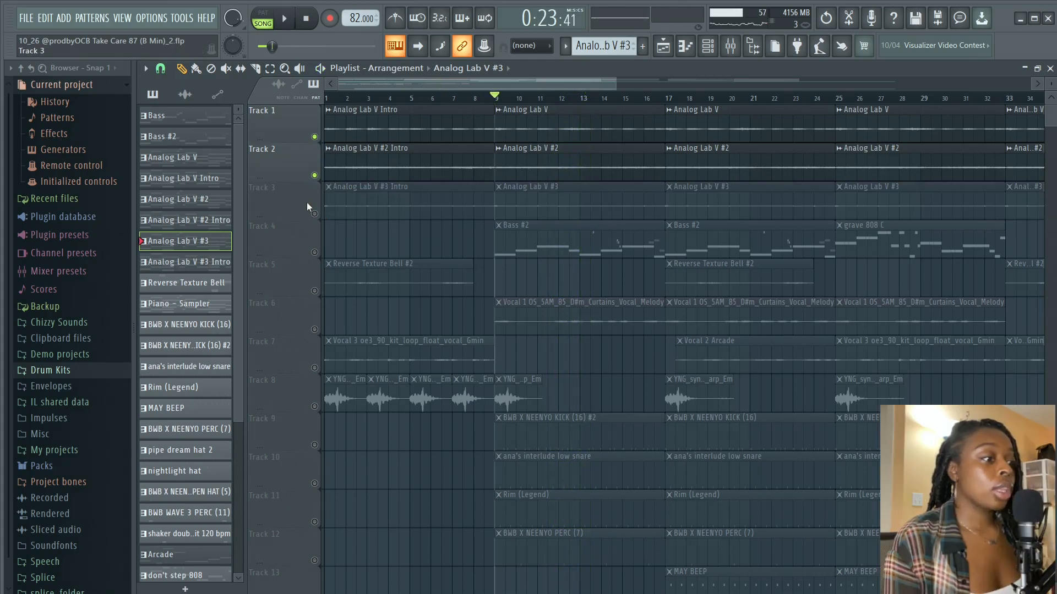
pyautogui.click(314, 175)
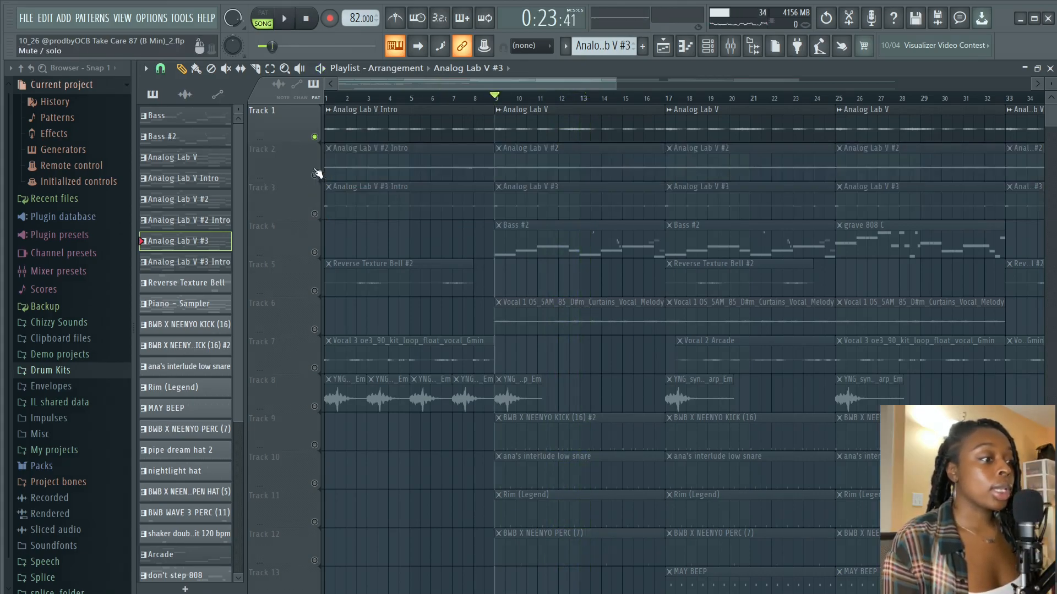
pyautogui.rightClick(314, 137)
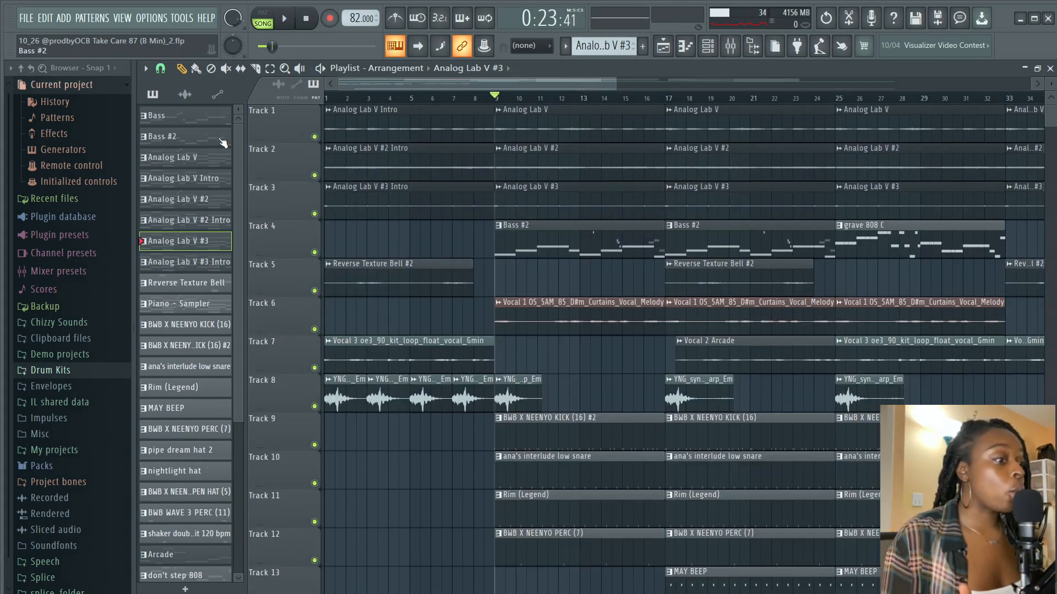
# - Open the Bass pattern in the piano roll, review its notes and play it in pattern mode
pyautogui.doubleClick(186, 120)
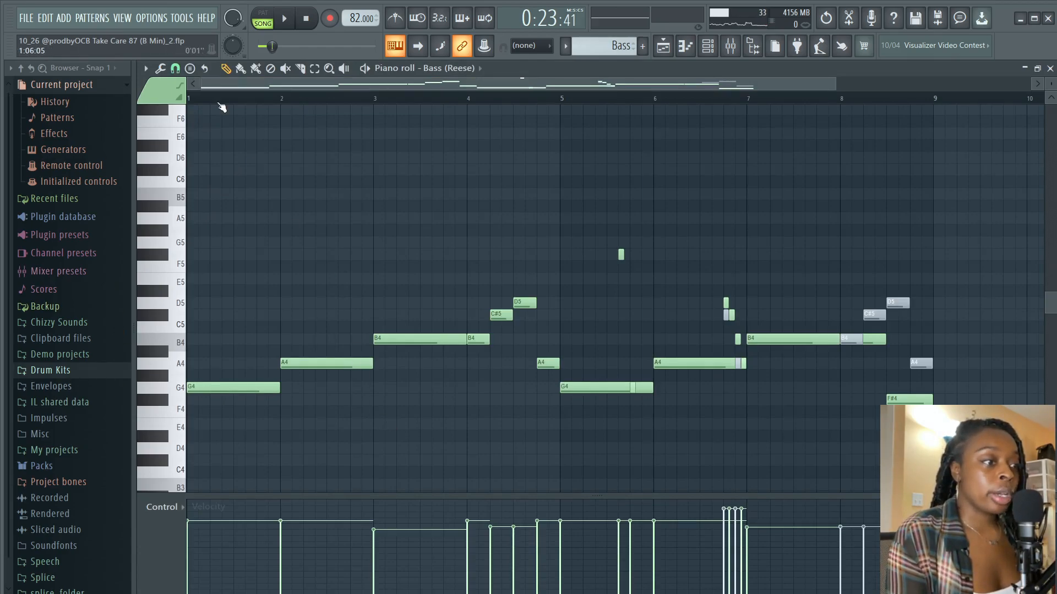
pyautogui.scroll(2, 221, 106)
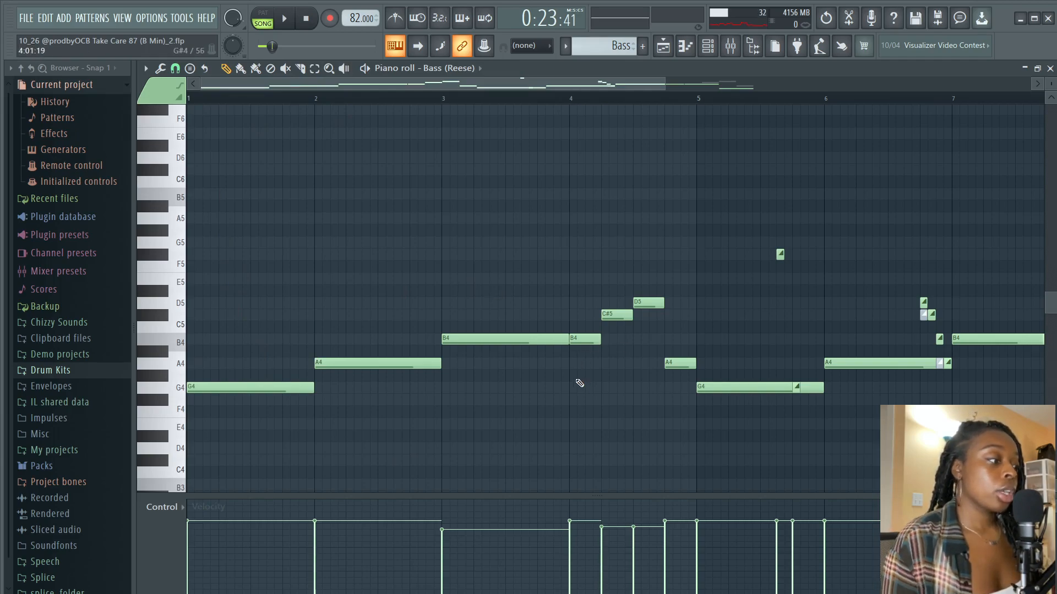
pyautogui.moveTo(658, 87); pyautogui.dragTo(570, 101)
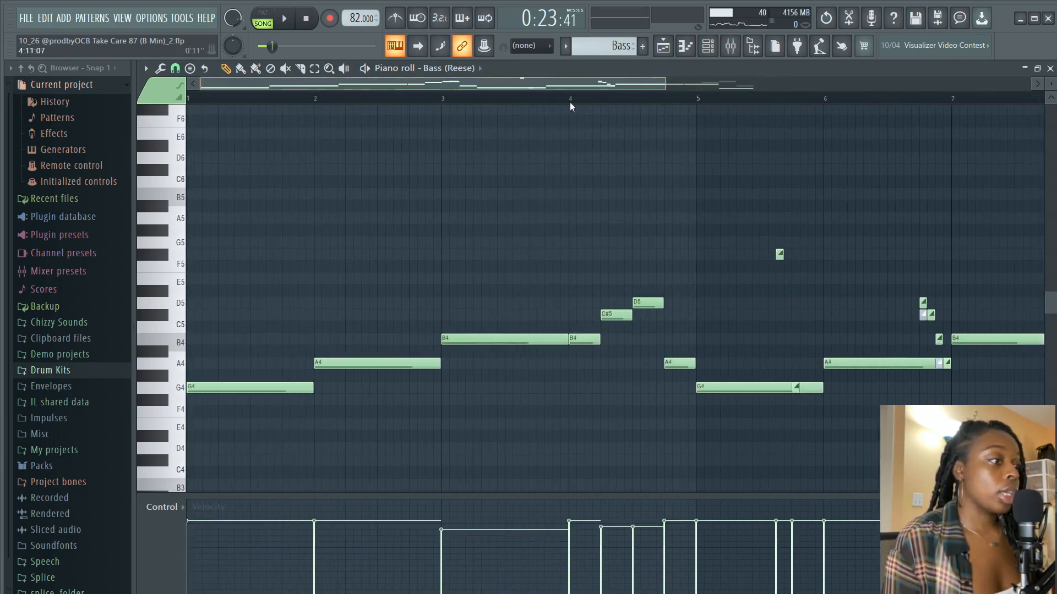
pyautogui.scroll(-2, 415, 106)
pyautogui.click(264, 20)
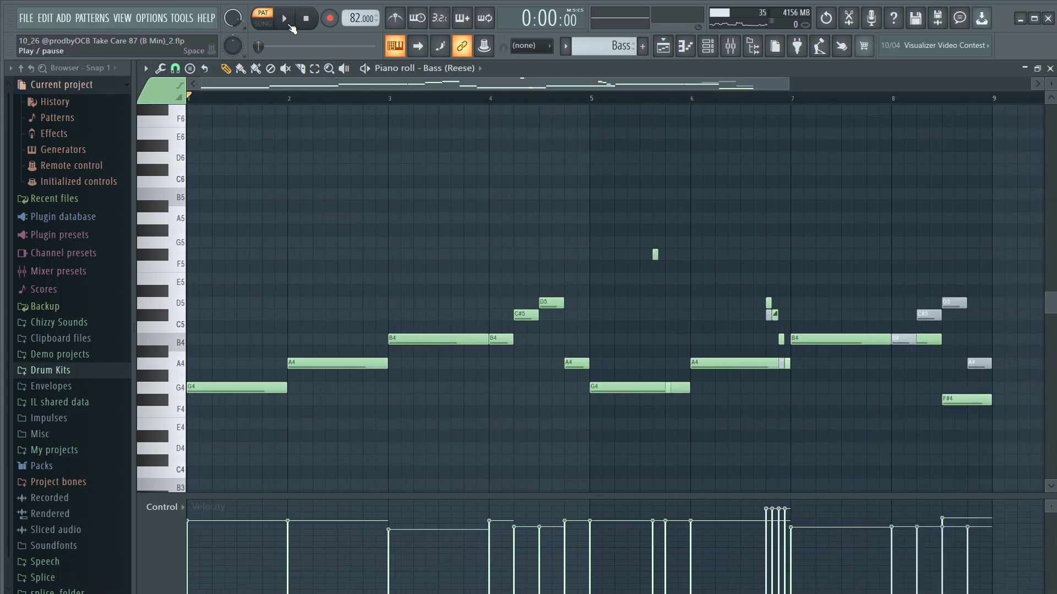
pyautogui.click(290, 26)
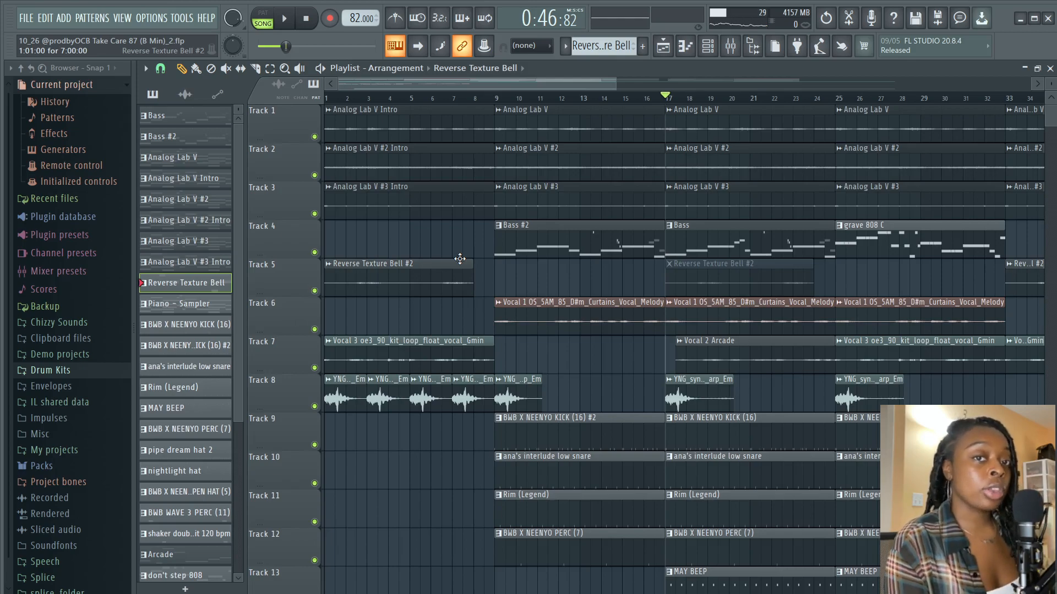
# - Open the Reverse Texture Bell pattern in the piano roll and play its notes in pattern mode
pyautogui.doubleClick(198, 287)
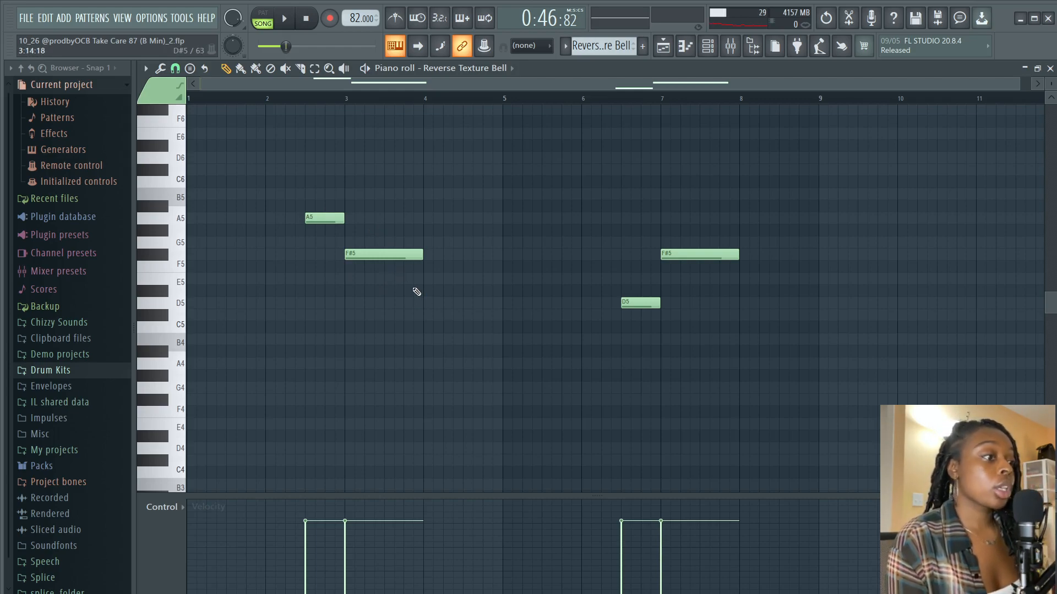
pyautogui.click(277, 22)
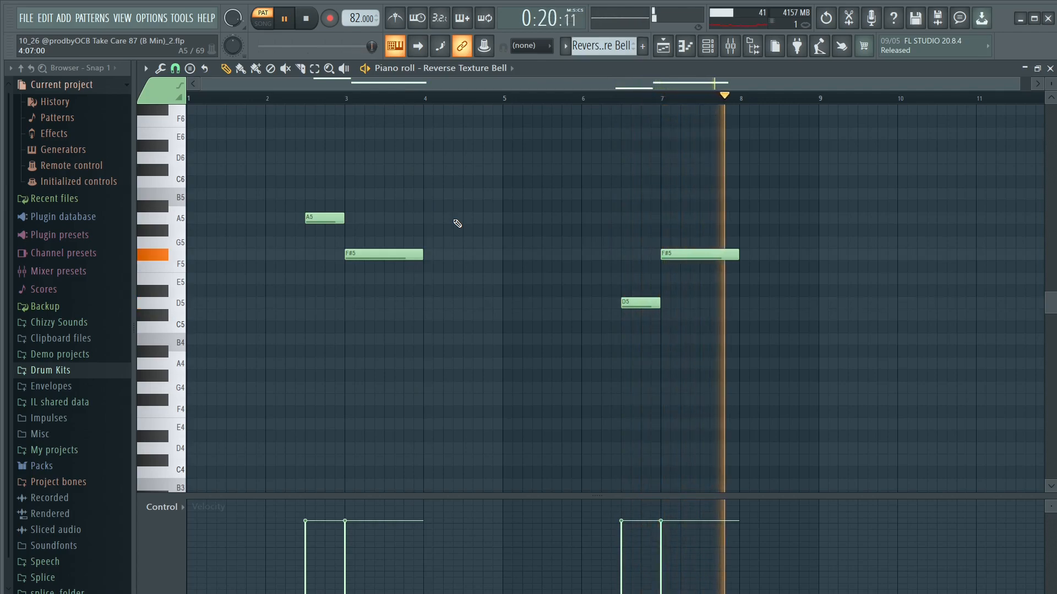
pyautogui.click(308, 17)
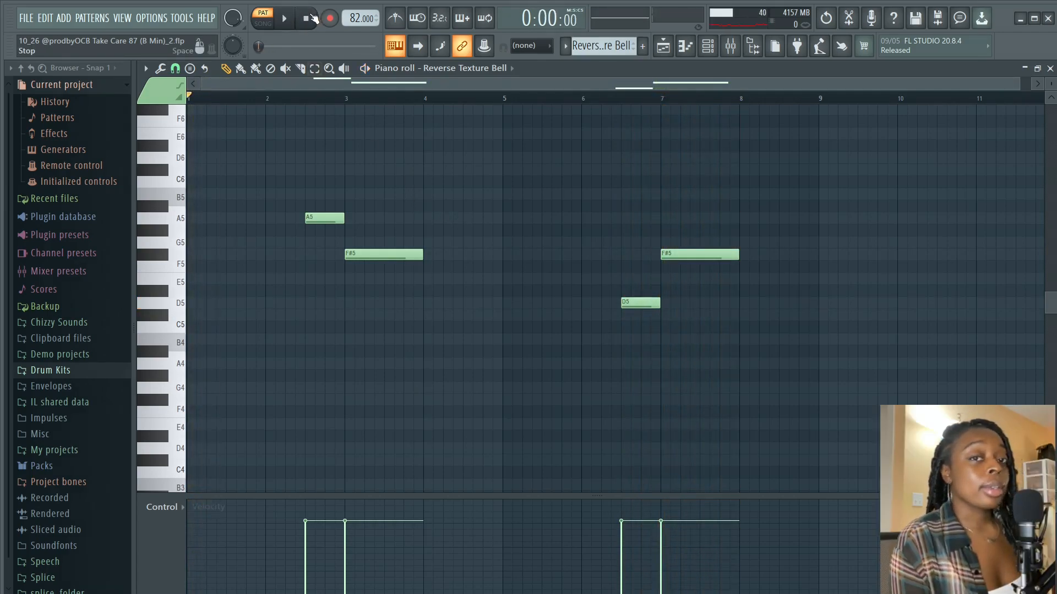
# - Look over the playlist's vocal and drum tracks and view the Arcade channel's That Look kit set to B min
pyautogui.click(664, 46)
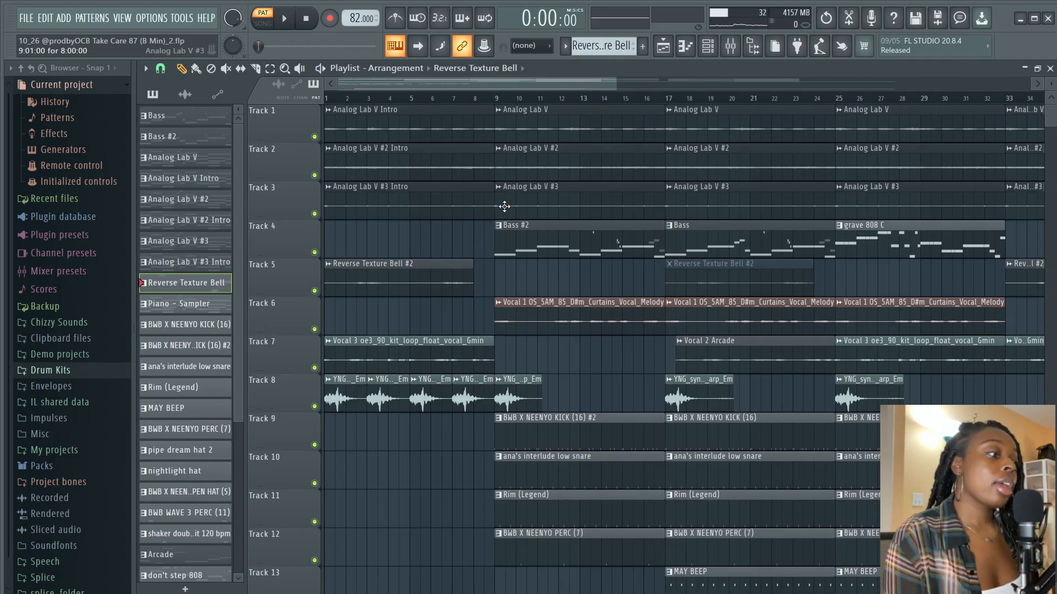
pyautogui.scroll(-3, 559, 248)
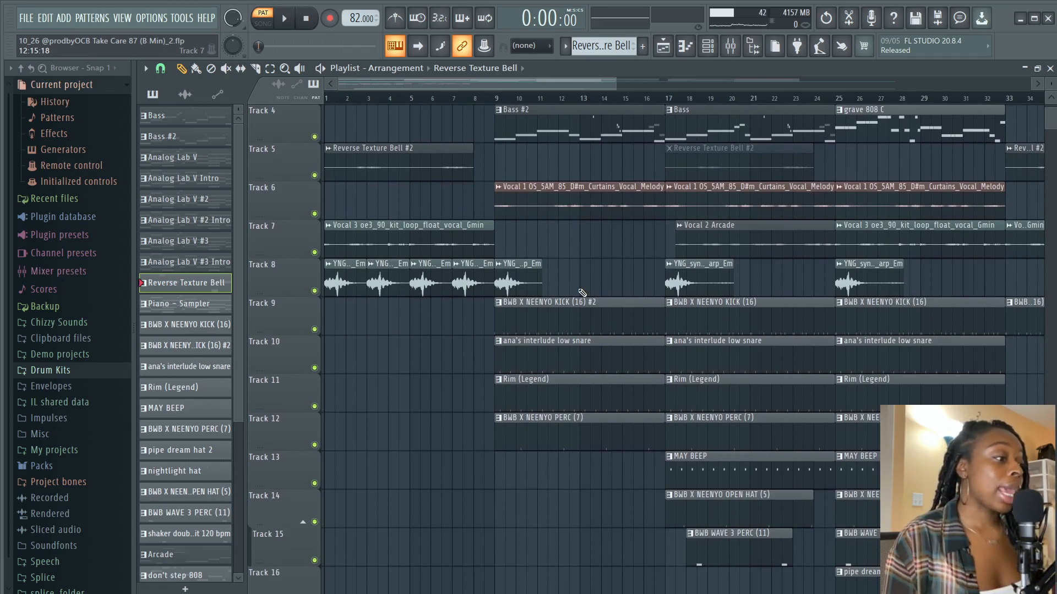
pyautogui.scroll(-1, 467, 314)
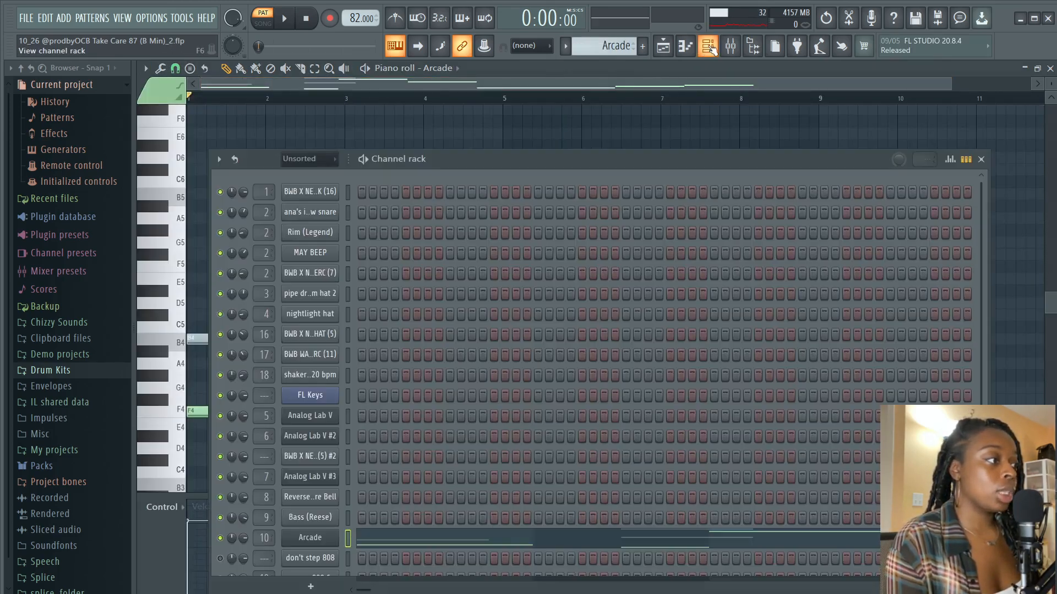
pyautogui.click(707, 46)
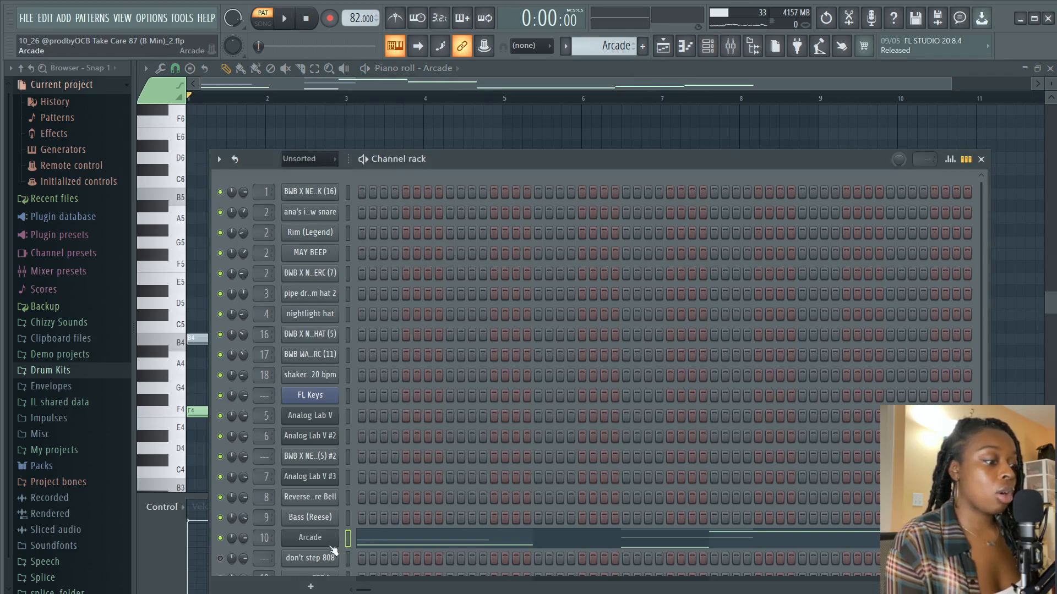
pyautogui.click(314, 537)
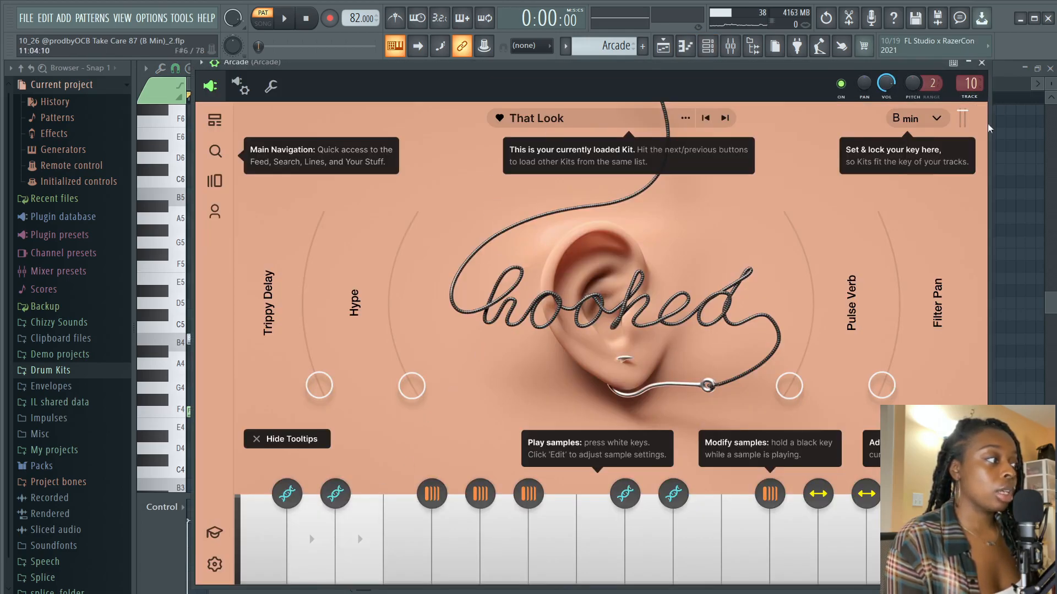
pyautogui.click(980, 63)
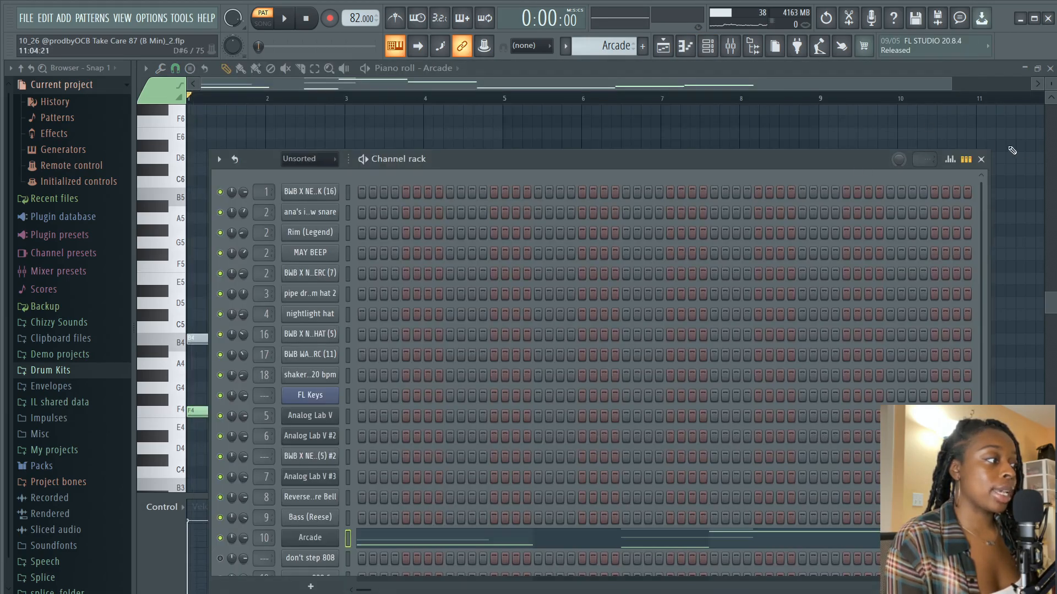
pyautogui.click(982, 159)
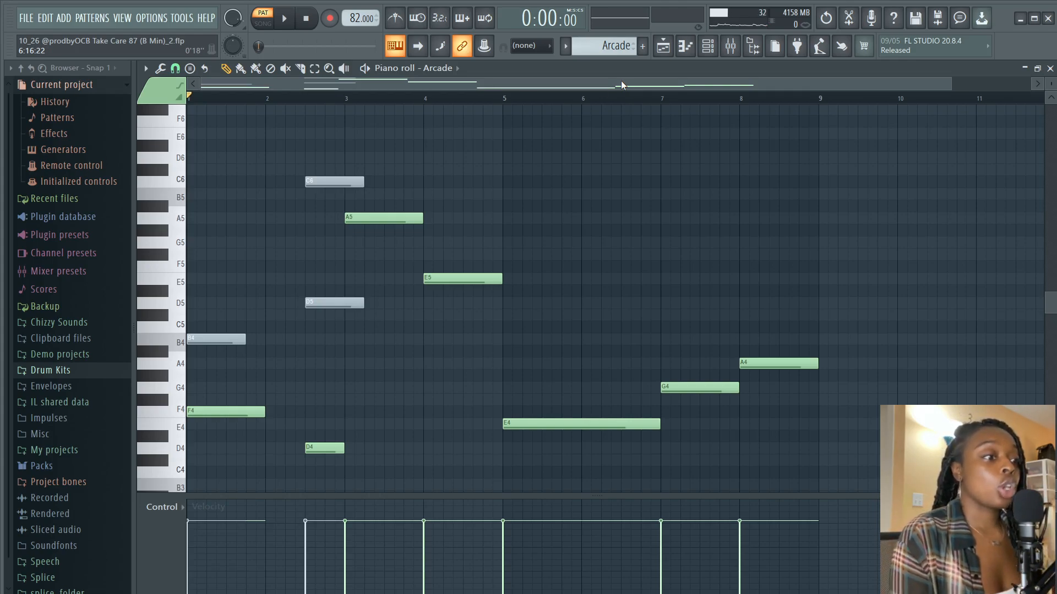
# - Play the Arcade pattern in the piano roll to hear the vocal samples its notes trigger
pyautogui.scroll(2, 444, 87)
pyautogui.moveTo(444, 88); pyautogui.dragTo(384, 87)
pyautogui.click(291, 23)
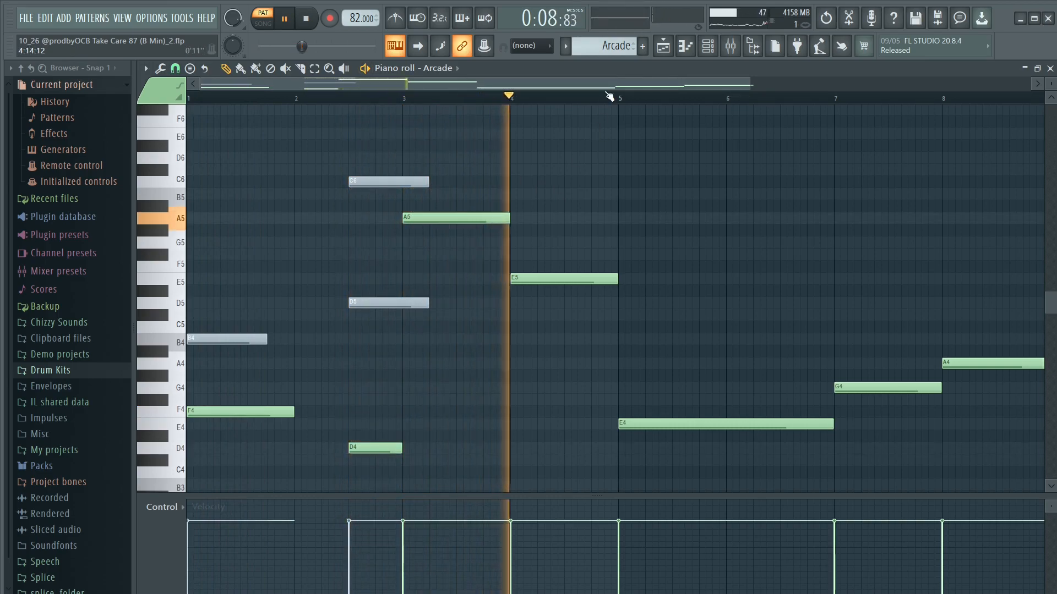
pyautogui.scroll(-1, 609, 100)
pyautogui.scroll(-1, 610, 100)
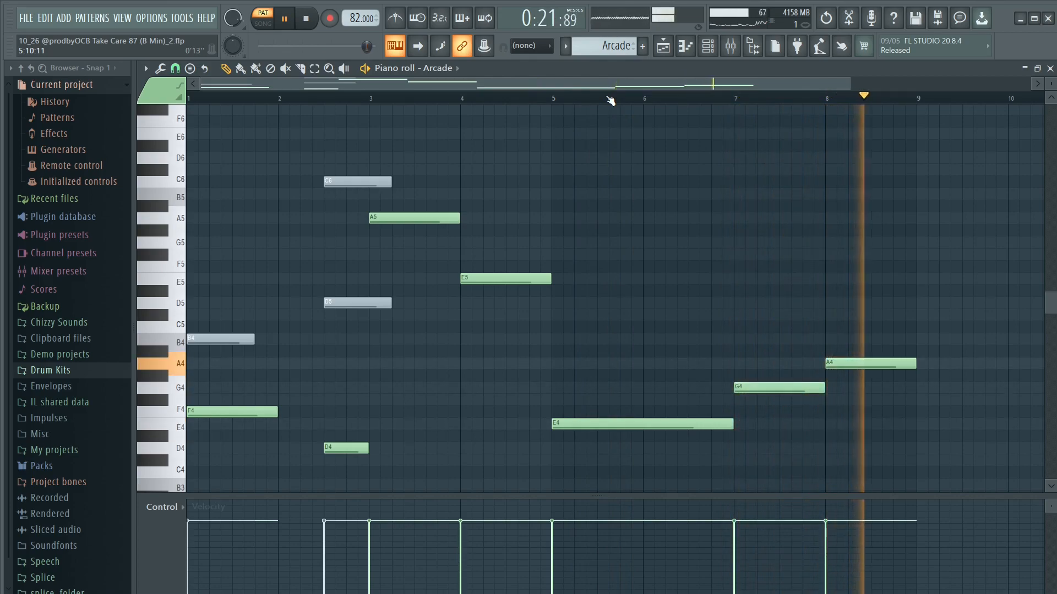
pyautogui.press('space')
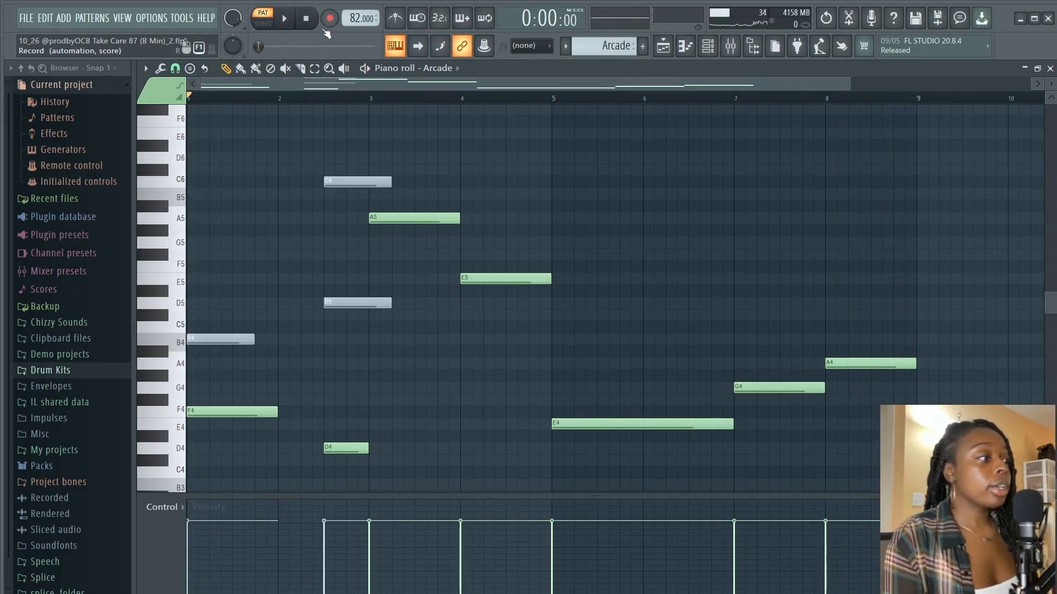
# - Find the chopped Arcade vocals in the playlist's lower tracks and check the reversed audio clip's sampler settings
pyautogui.click(665, 50)
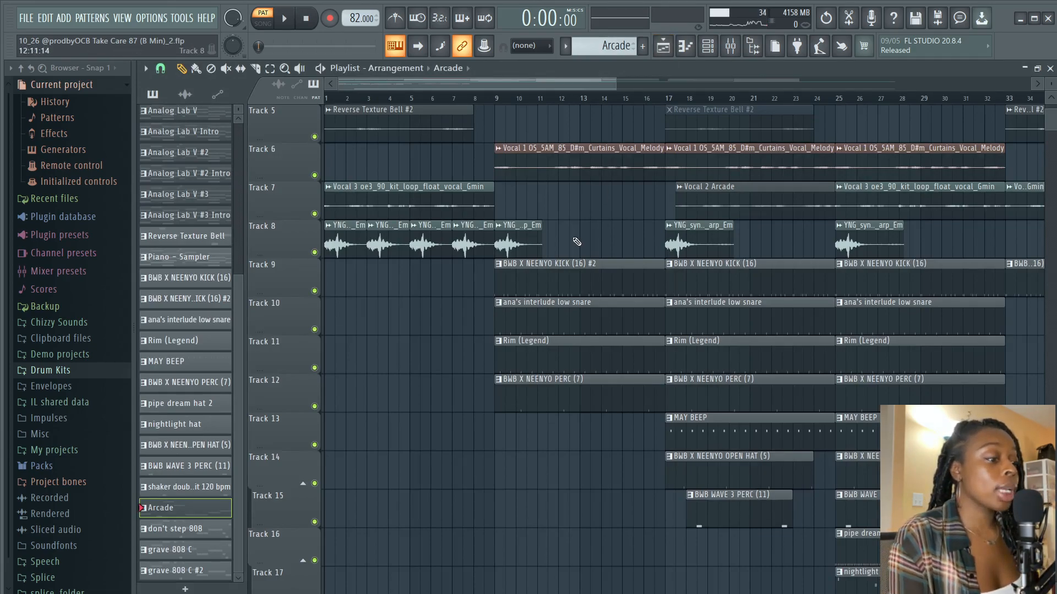
pyautogui.scroll(-8, 576, 242)
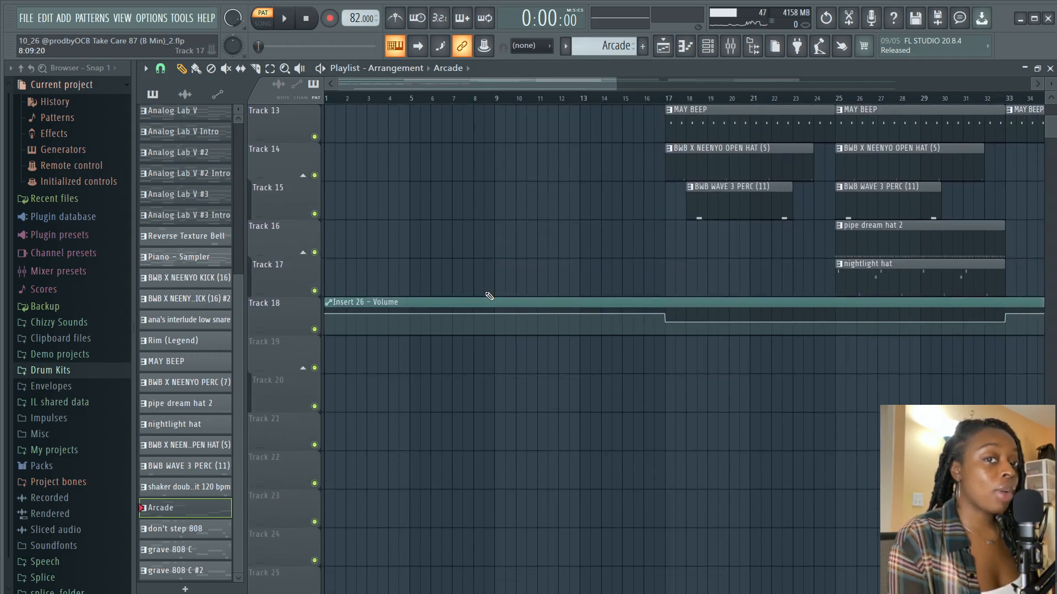
pyautogui.scroll(-10, 489, 296)
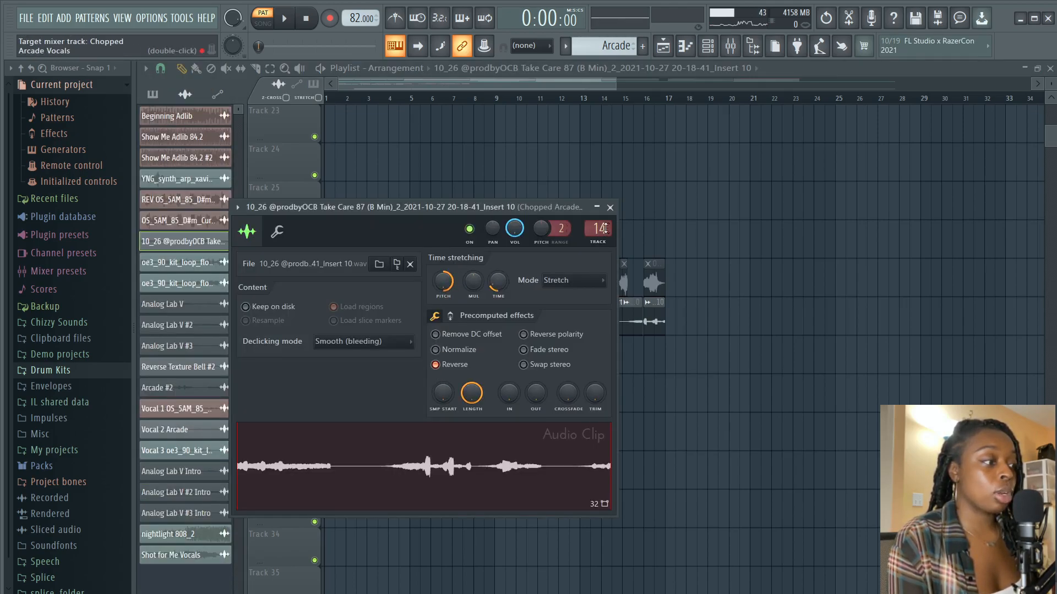
pyautogui.click(610, 208)
# - Inspect Fruity parametric EQ 2 and Fruity Reeverb 2 on the Chopped Arcade Vocals mixer track
pyautogui.click(728, 50)
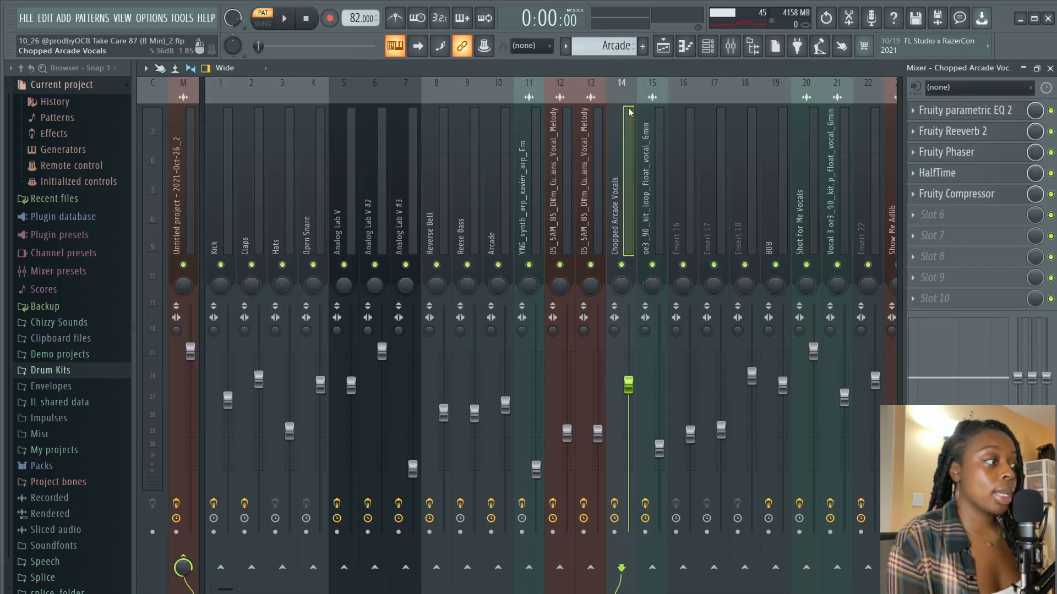
pyautogui.click(947, 113)
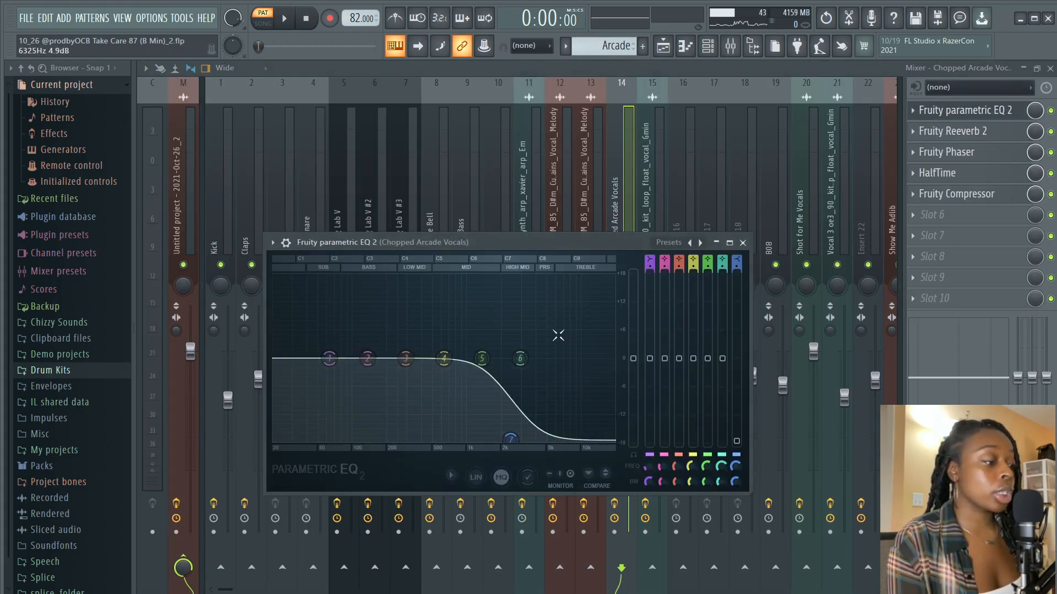
pyautogui.click(742, 242)
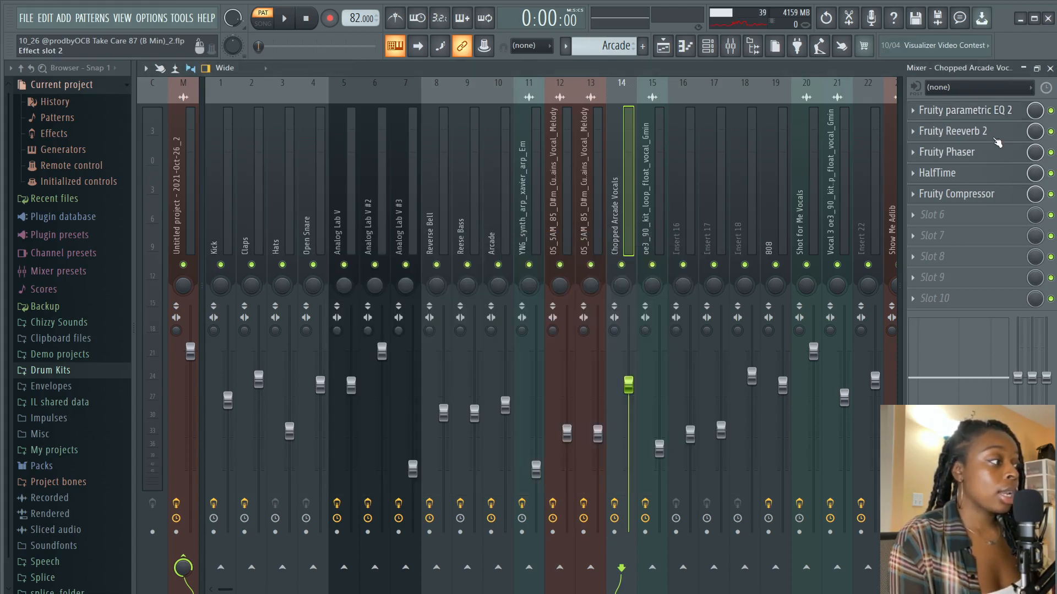
pyautogui.click(994, 135)
pyautogui.press('Escape')
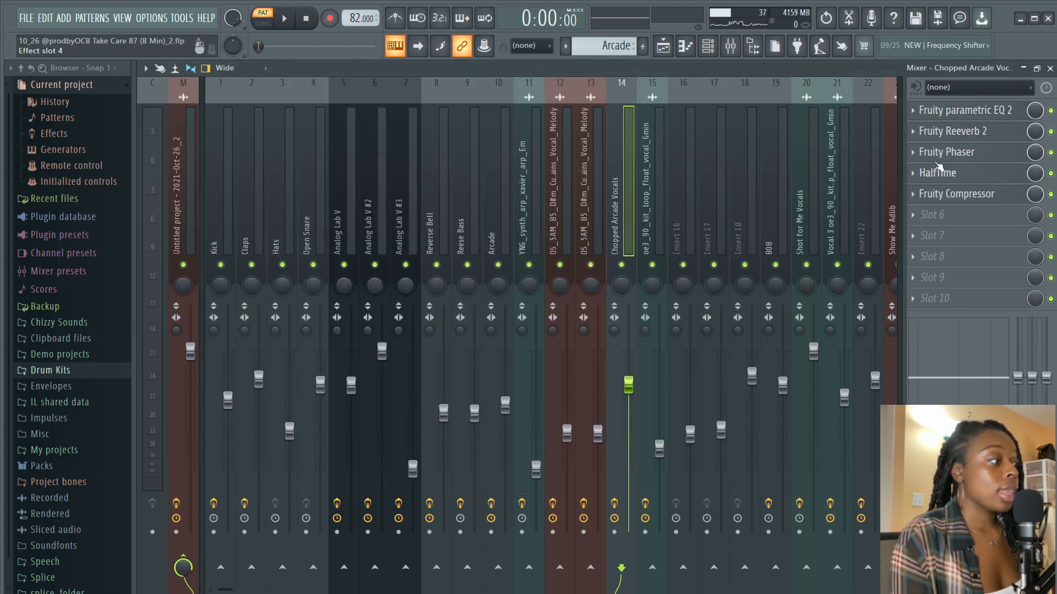
# - Inspect the Fruity Phaser, HalfTime and Fruity Compressor settings on the Chopped Arcade Vocals mixer track
pyautogui.click(944, 154)
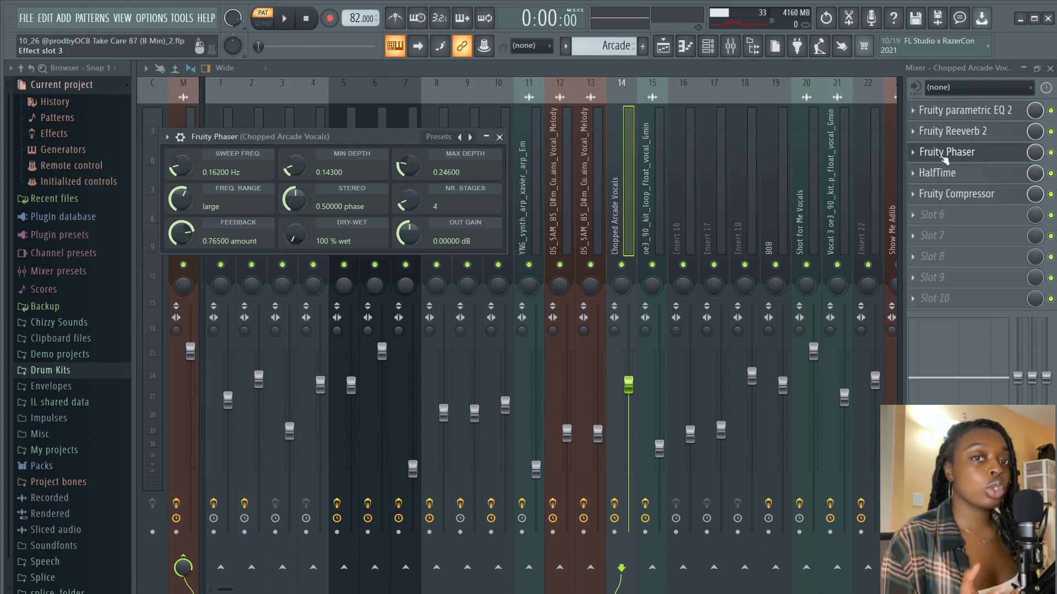
pyautogui.click(931, 152)
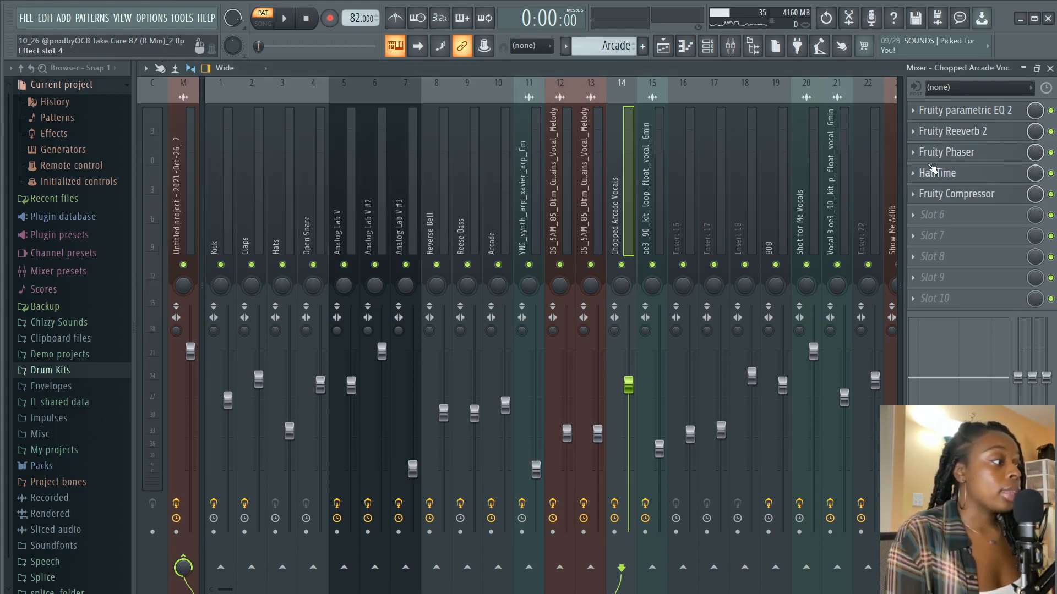
pyautogui.click(942, 173)
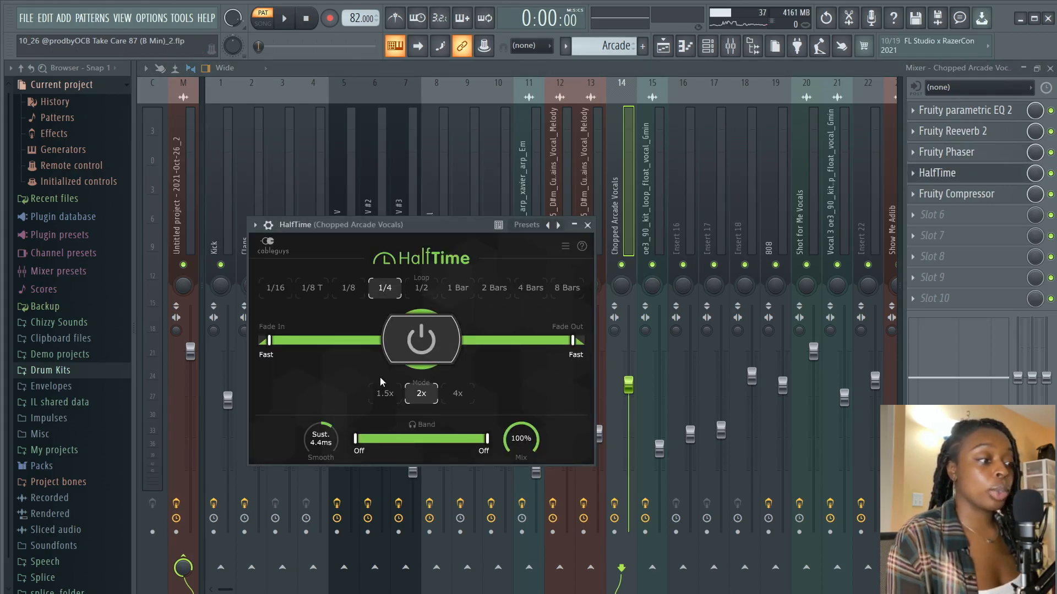
pyautogui.click(982, 196)
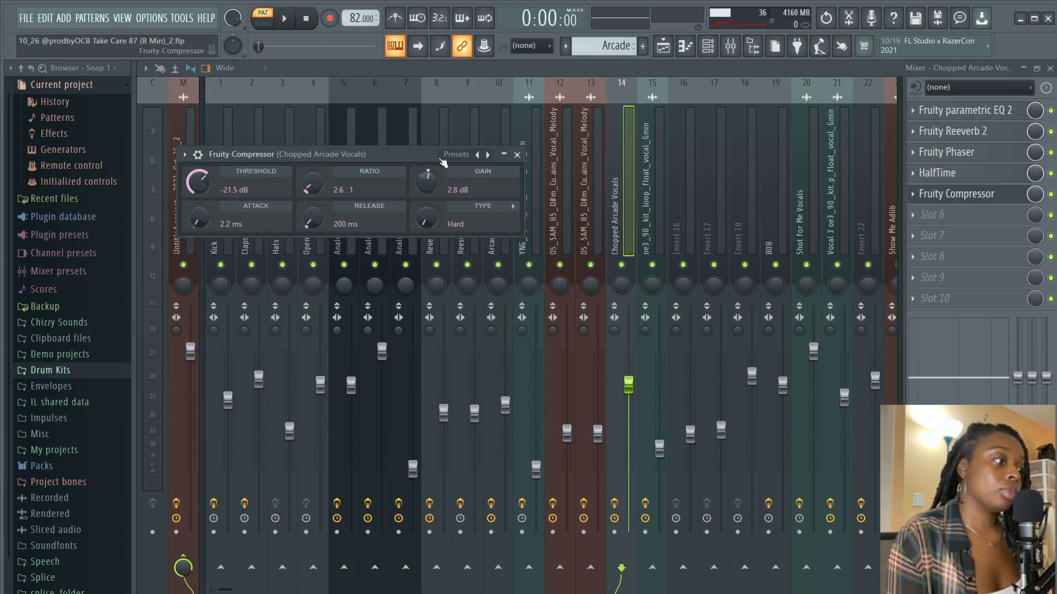
# - Solo playlist track 28 to hear the chopped Arcade vocals, and play the arrangement's melodic layers from bar 17
pyautogui.press('F5')
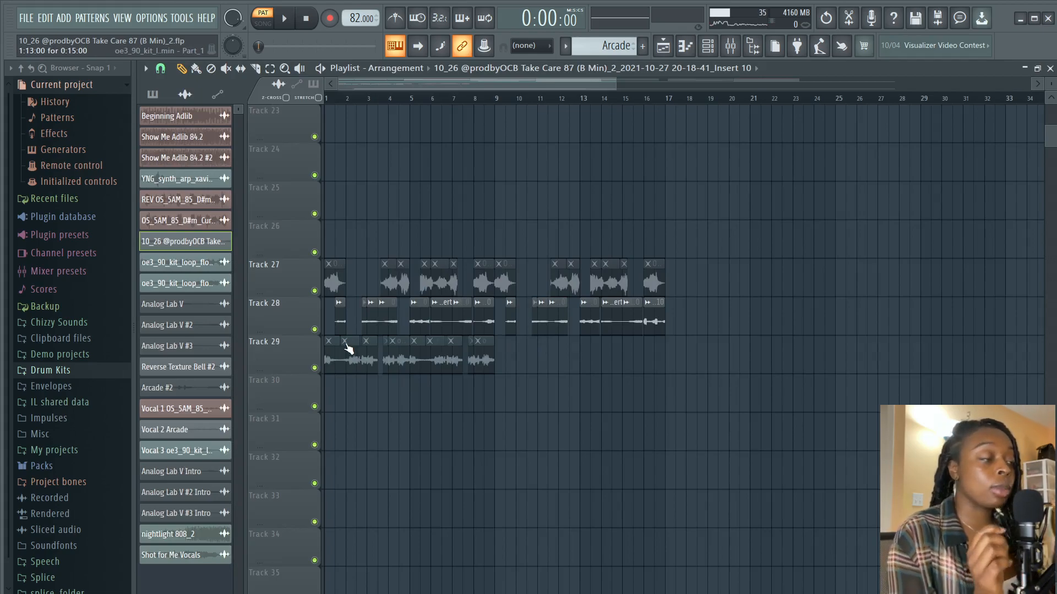
pyautogui.keyDown('ctrl'); pyautogui.click(314, 329); pyautogui.keyUp('ctrl')
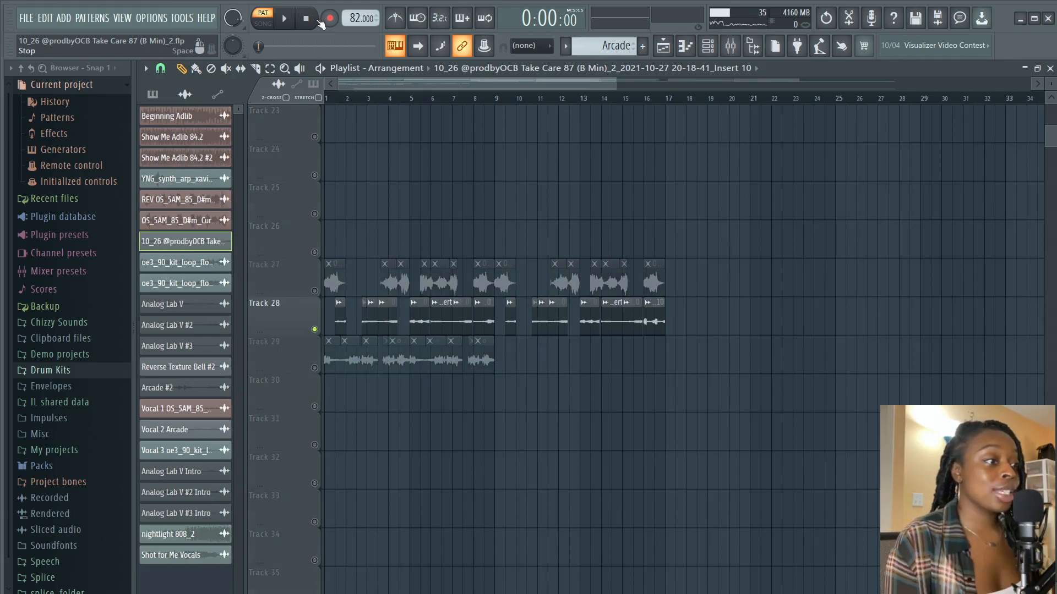
pyautogui.click(286, 20)
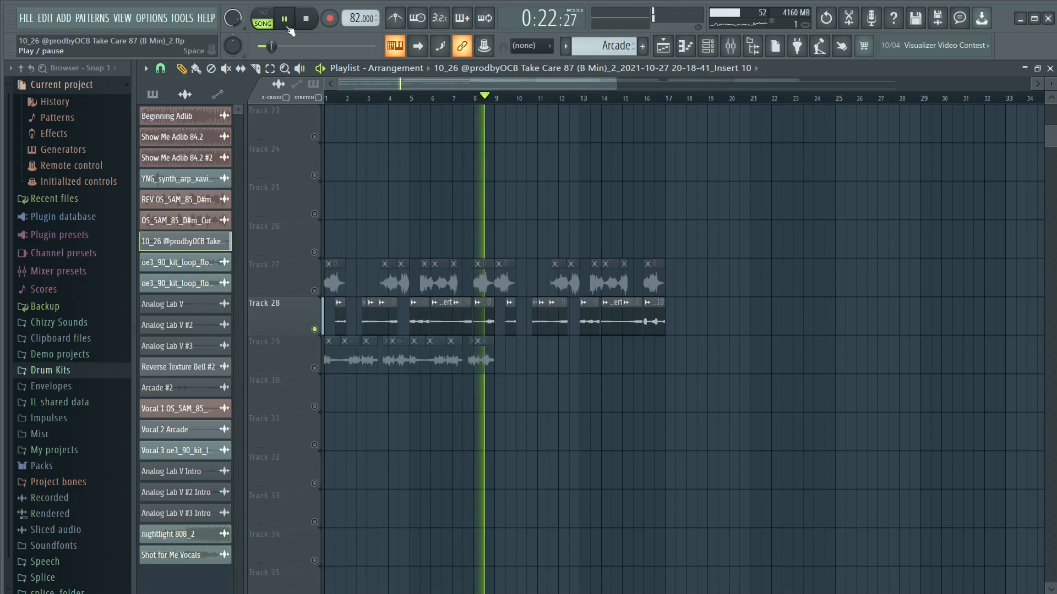
pyautogui.click(307, 20)
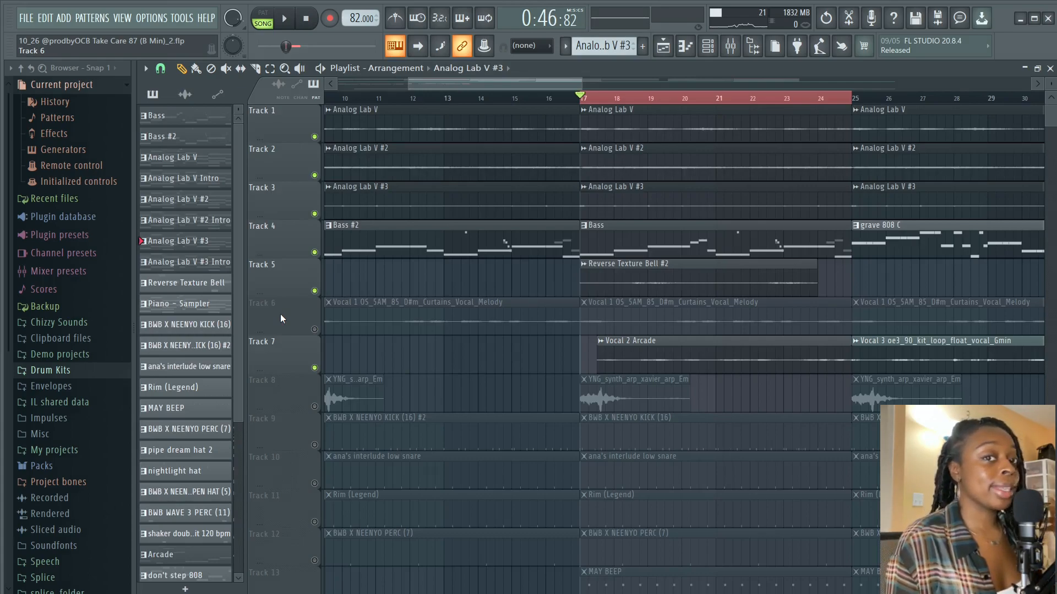
pyautogui.press('space')
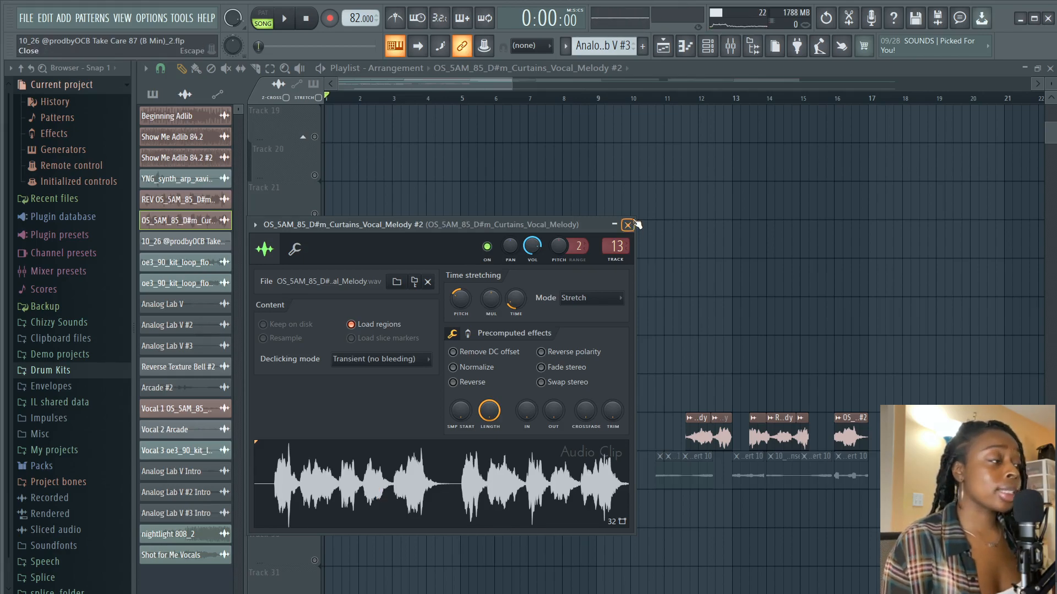
# - Inspect both Fruity parametric EQ 2 effects on mixer track 13, the OS_5AM_85_D#m_Curtains_Vocal_Melody track
pyautogui.click(730, 47)
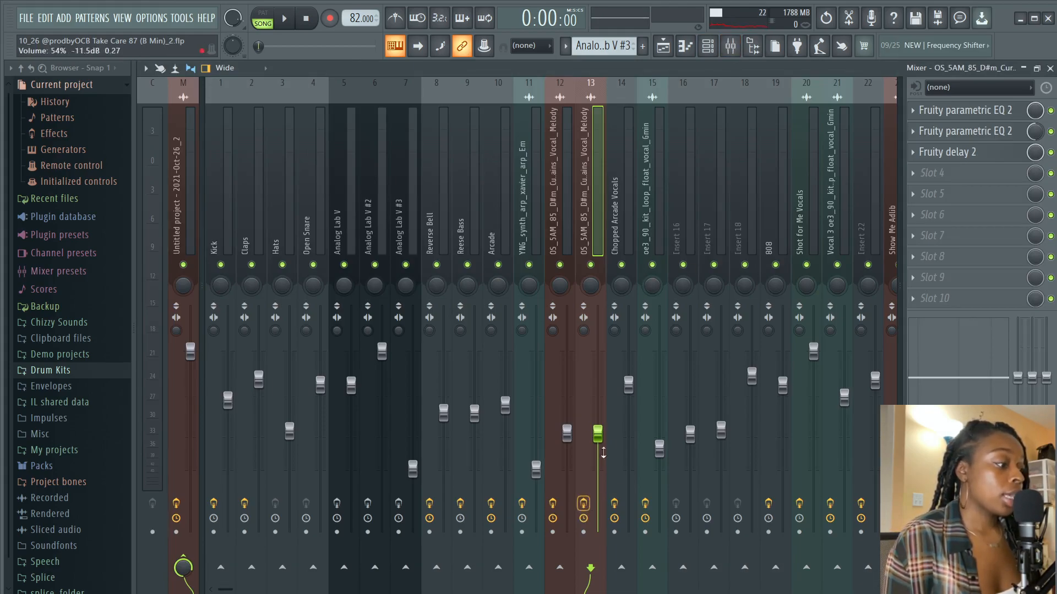
pyautogui.click(945, 112)
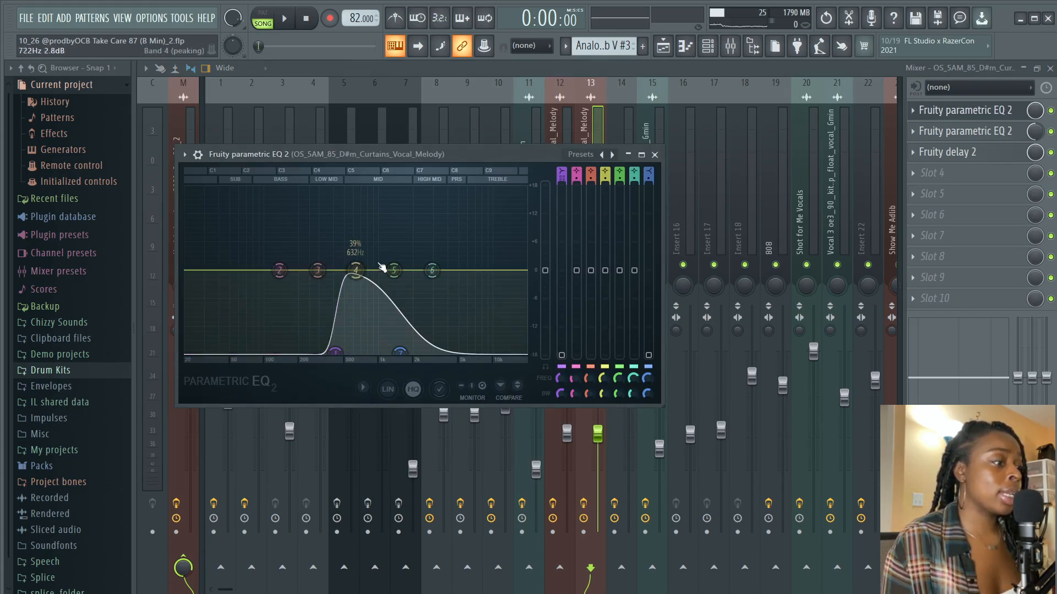
pyautogui.click(660, 159)
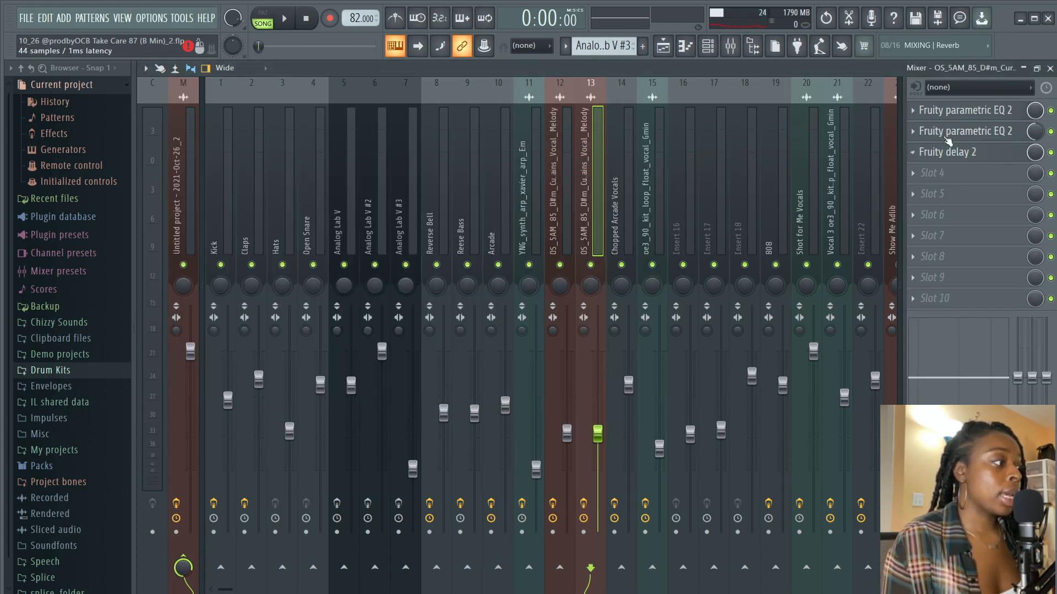
pyautogui.click(952, 131)
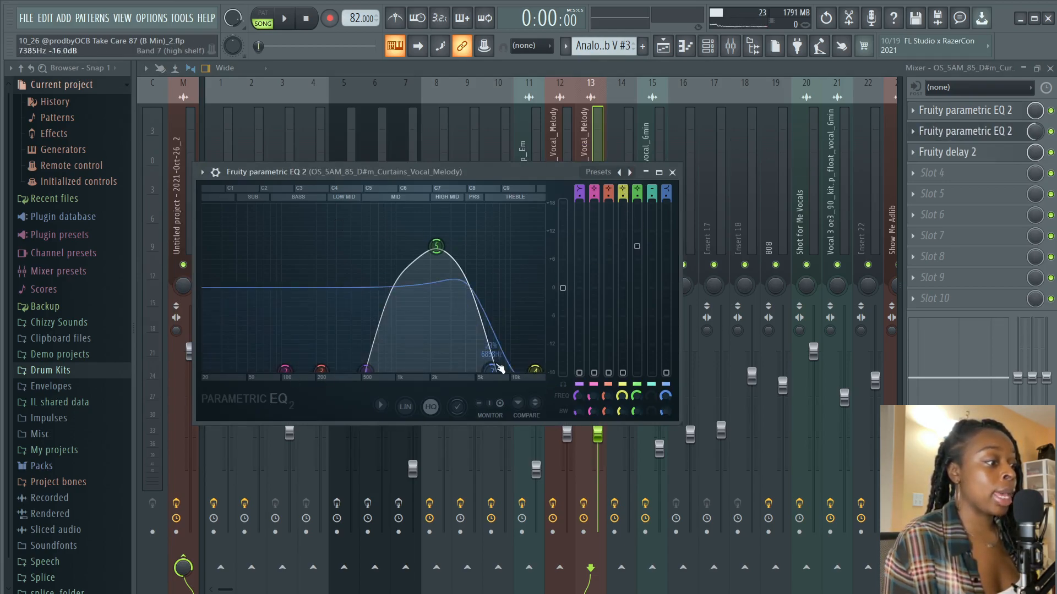
pyautogui.click(672, 172)
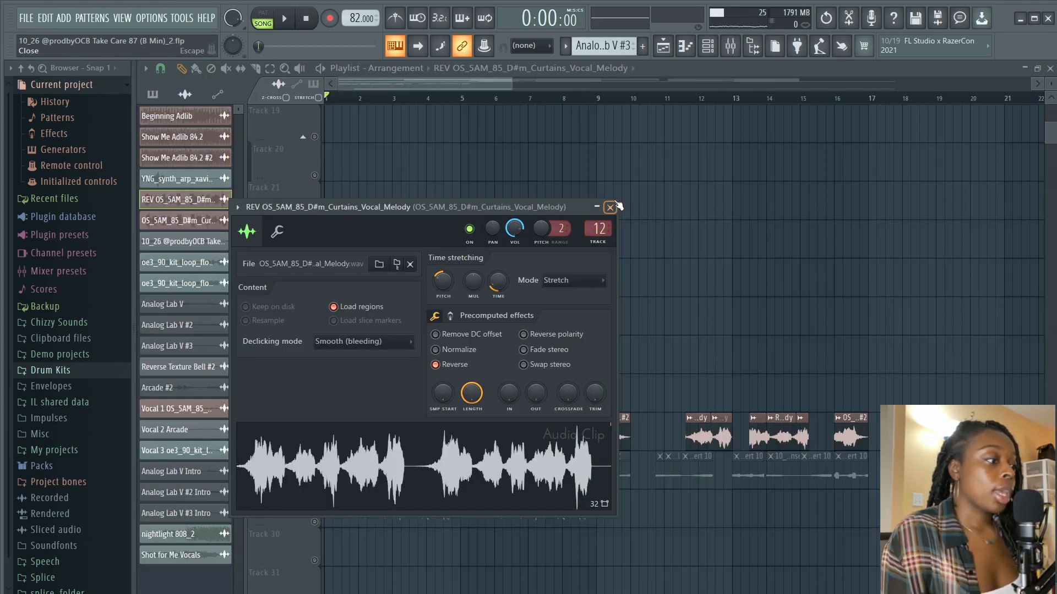
# - Close the reversed Curtains vocal clip's sampler settings and play the soloed vocal chops on track 27
pyautogui.click(610, 208)
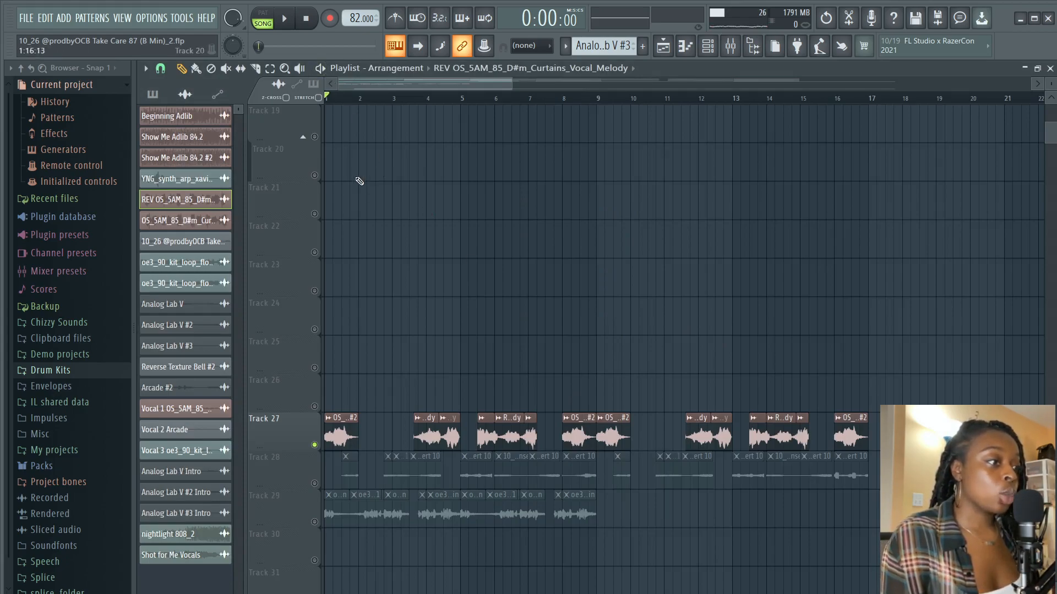
pyautogui.scroll(-3, 318, 330)
pyautogui.press('space')
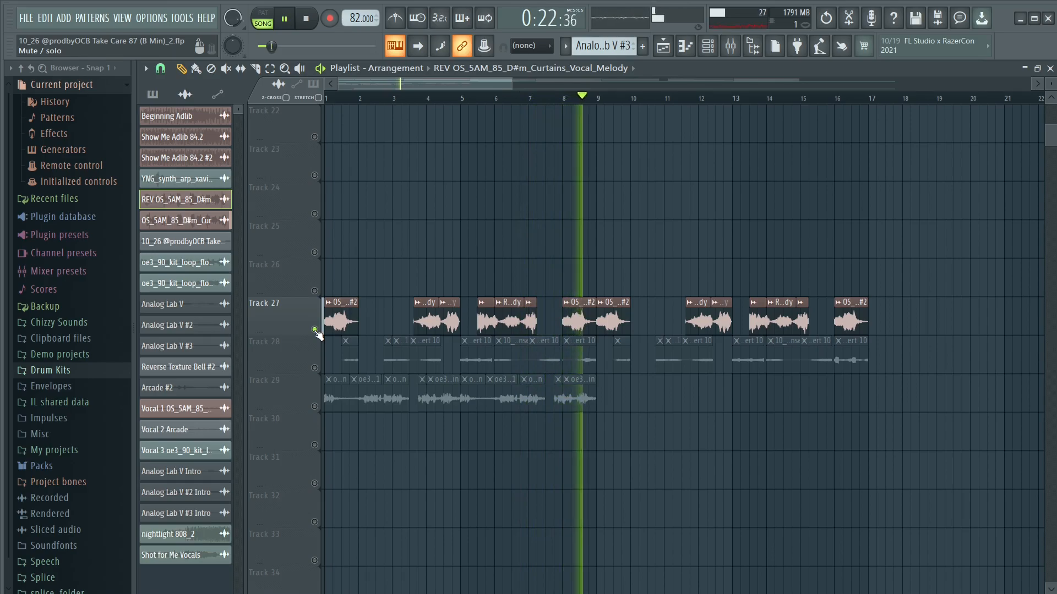
pyautogui.press('space')
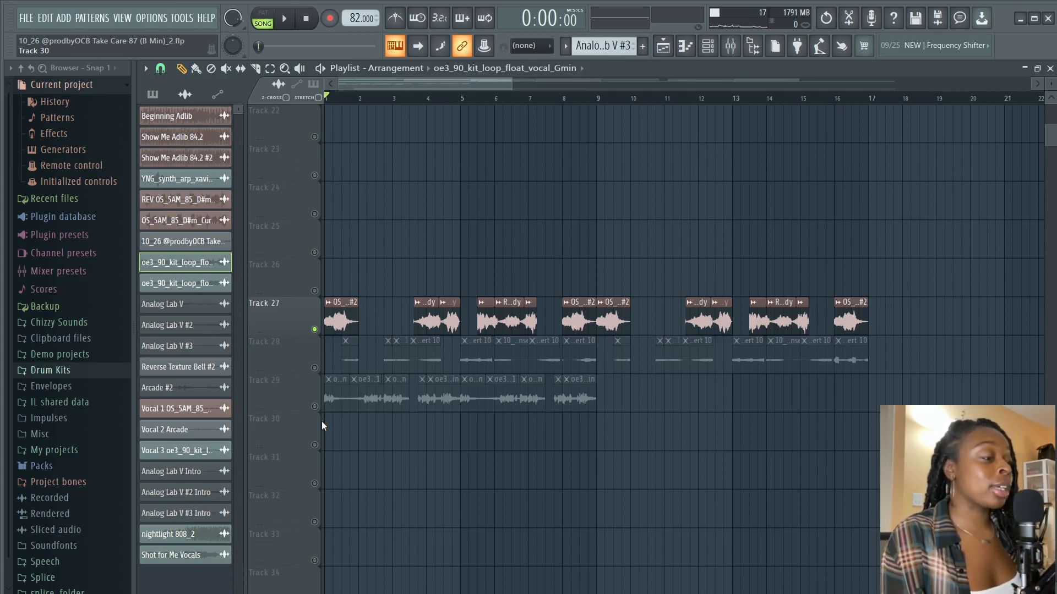
# - Check the oe3_90_kit_loop_float_vocal_Gmin clip's sampler settings and listen to its chops soloed on track 29
pyautogui.click(314, 329)
pyautogui.doubleClick(177, 269)
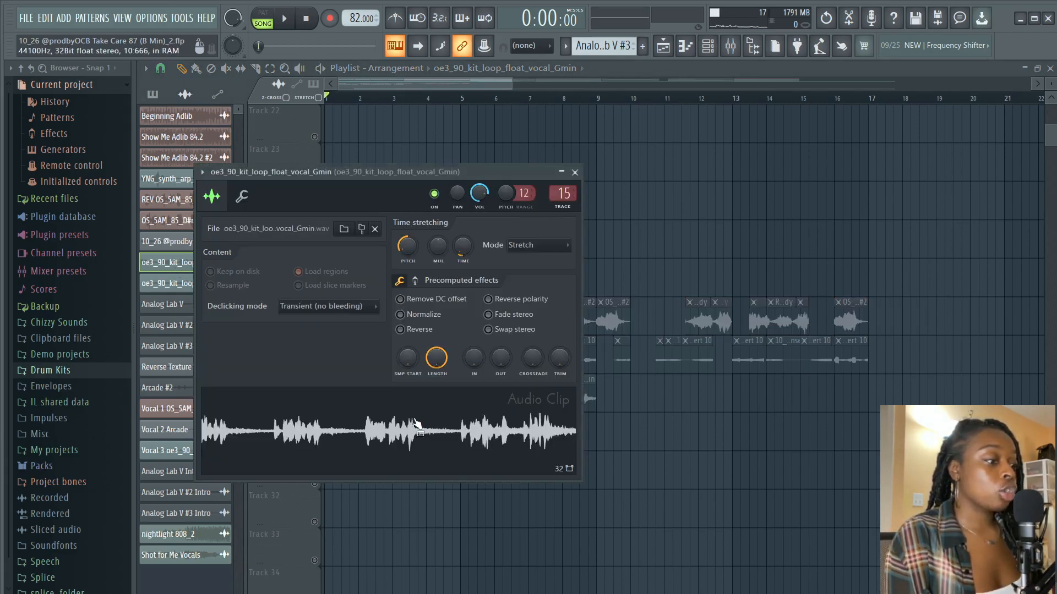
pyautogui.click(286, 19)
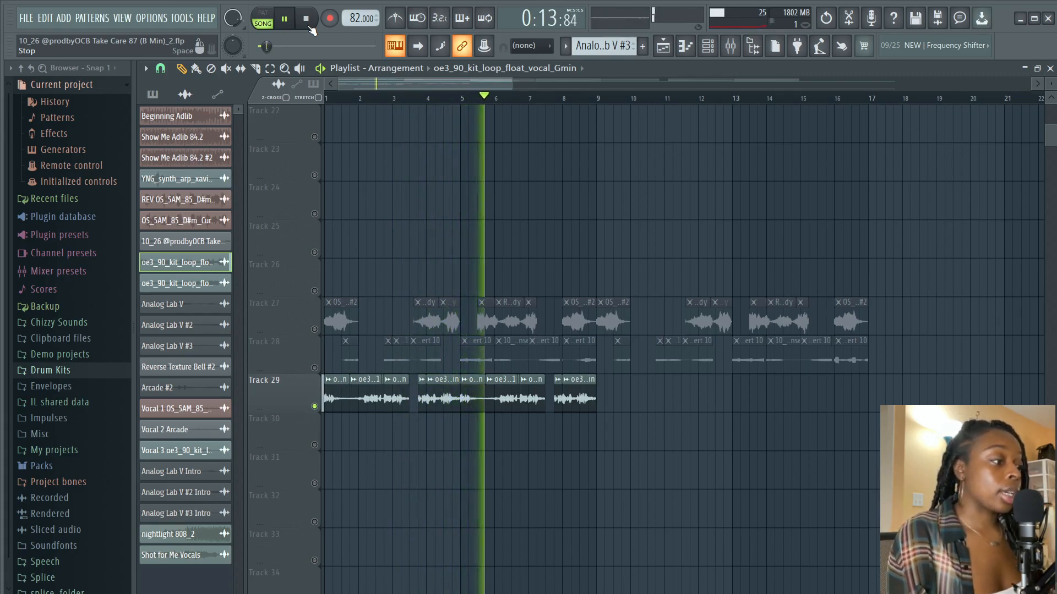
pyautogui.click(306, 18)
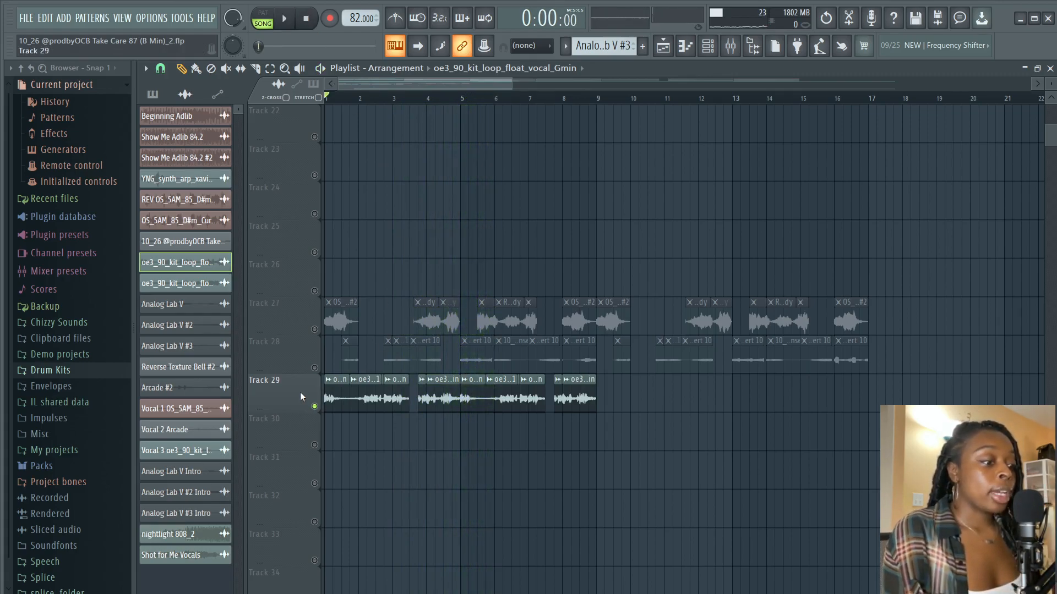
pyautogui.click(315, 407)
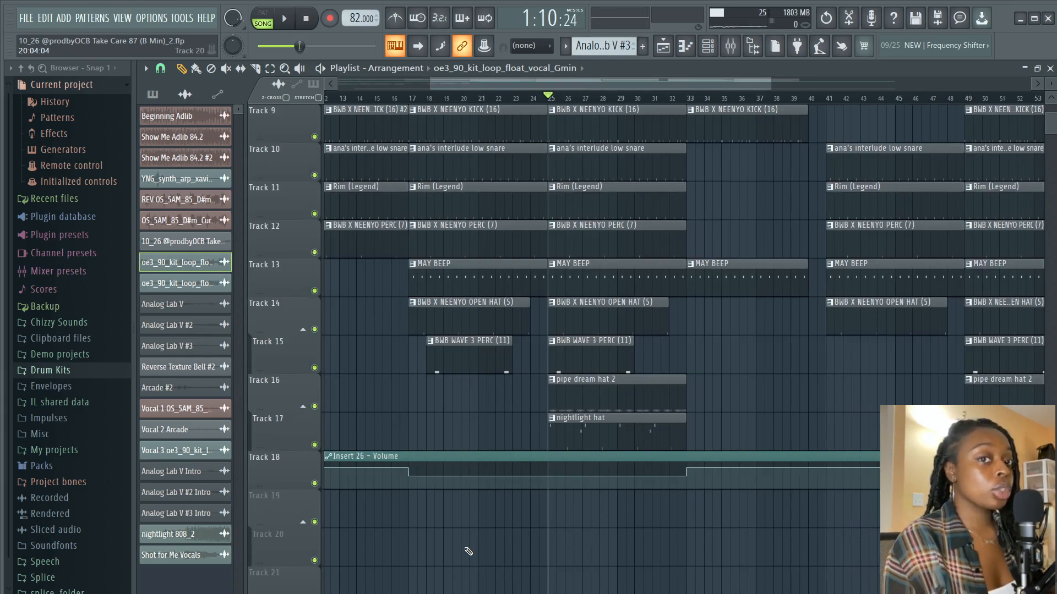
# - Play the arrangement from bar 25 to hear the drum section, and show the pattern list beside the playlist
pyautogui.press('space')
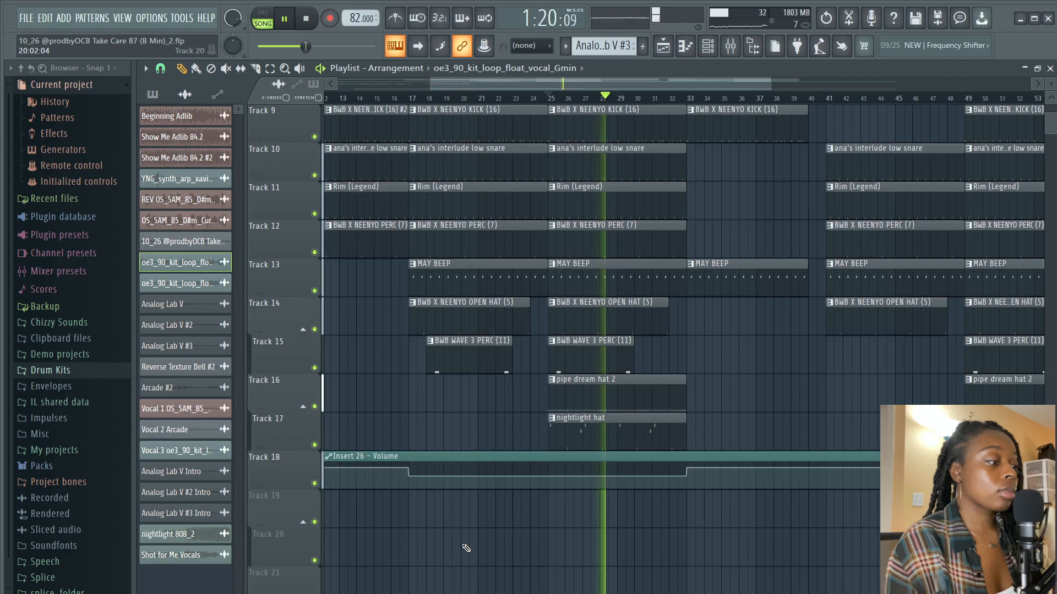
pyautogui.press('space')
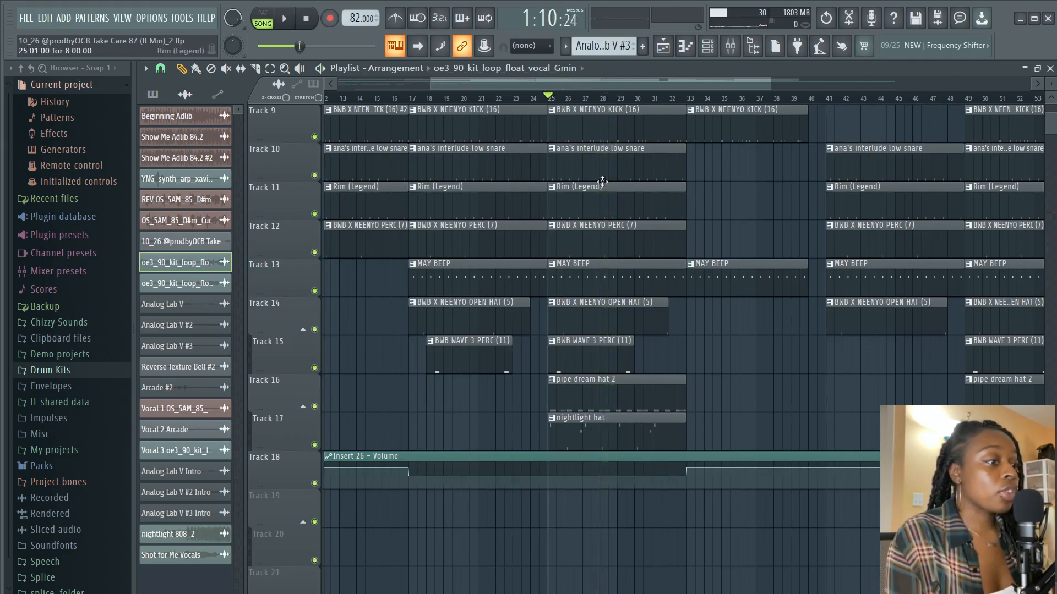
pyautogui.click(155, 95)
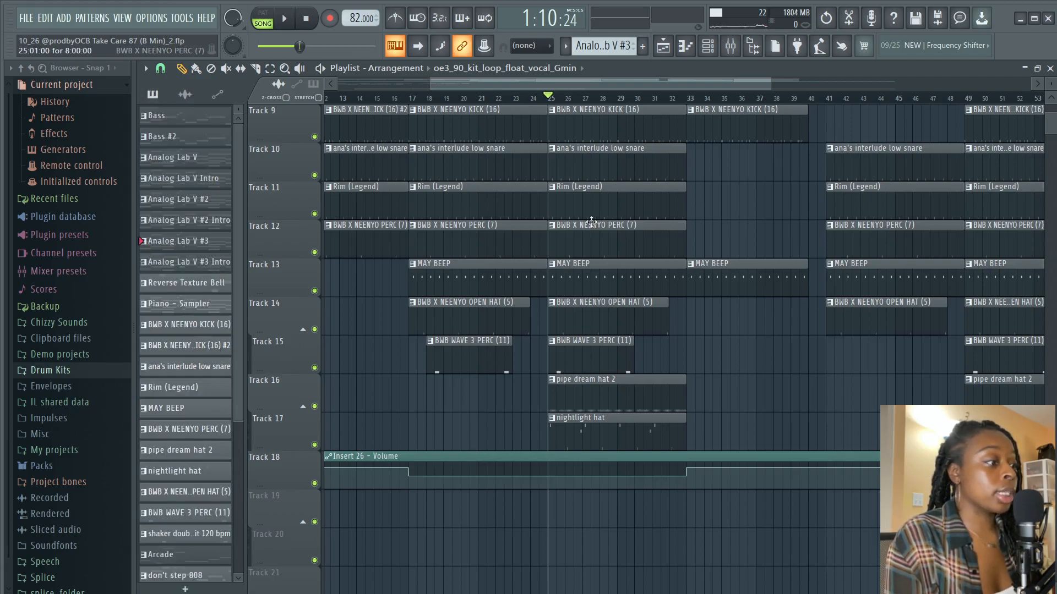
# - View the ana's interlude low snare pattern in the piano roll from bar 1 and play it
pyautogui.doubleClick(566, 150)
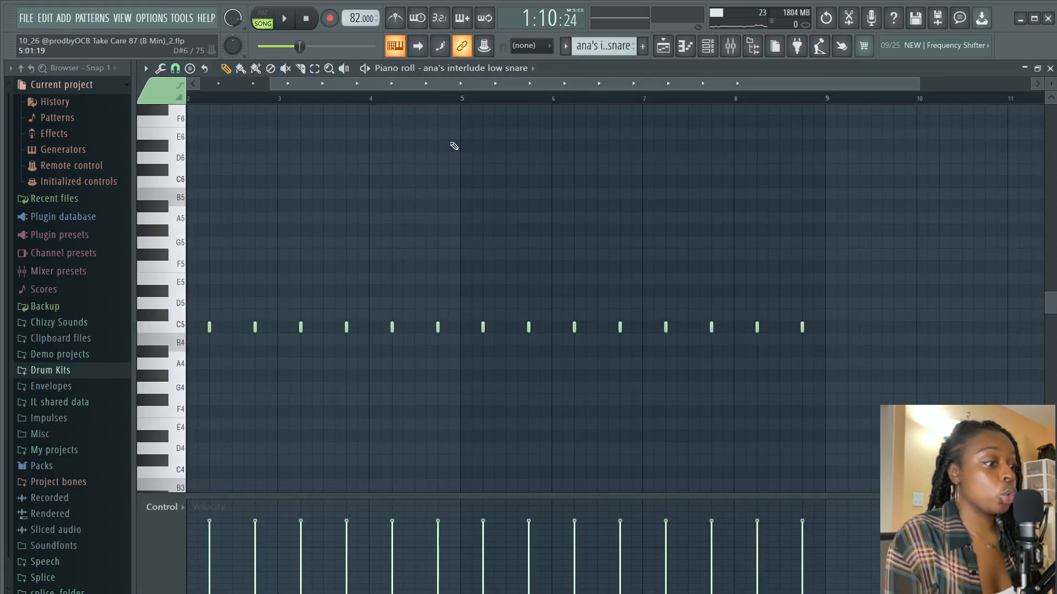
pyautogui.moveTo(386, 83); pyautogui.dragTo(244, 101)
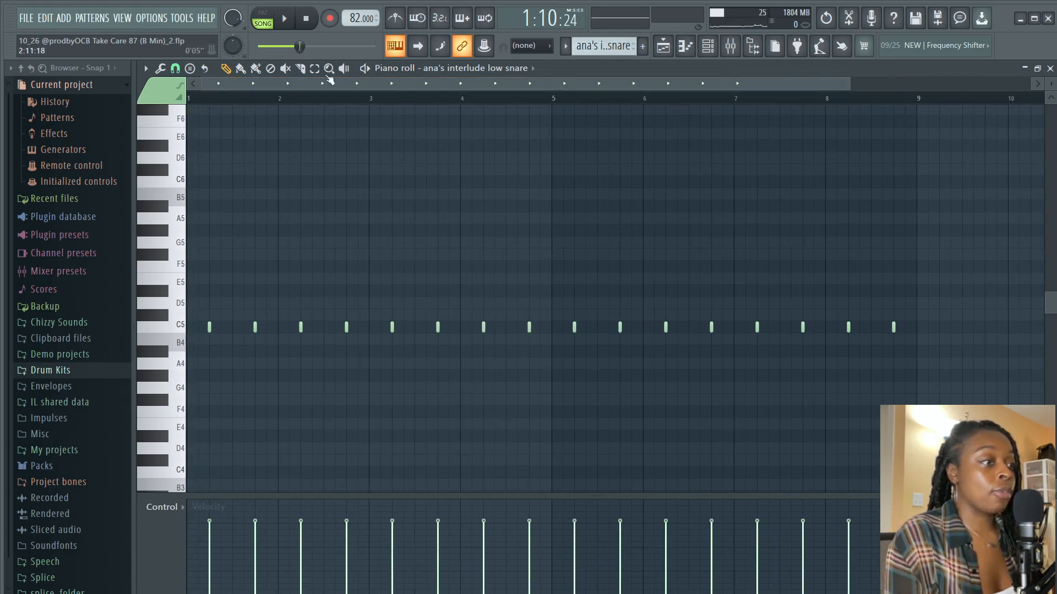
pyautogui.click(284, 20)
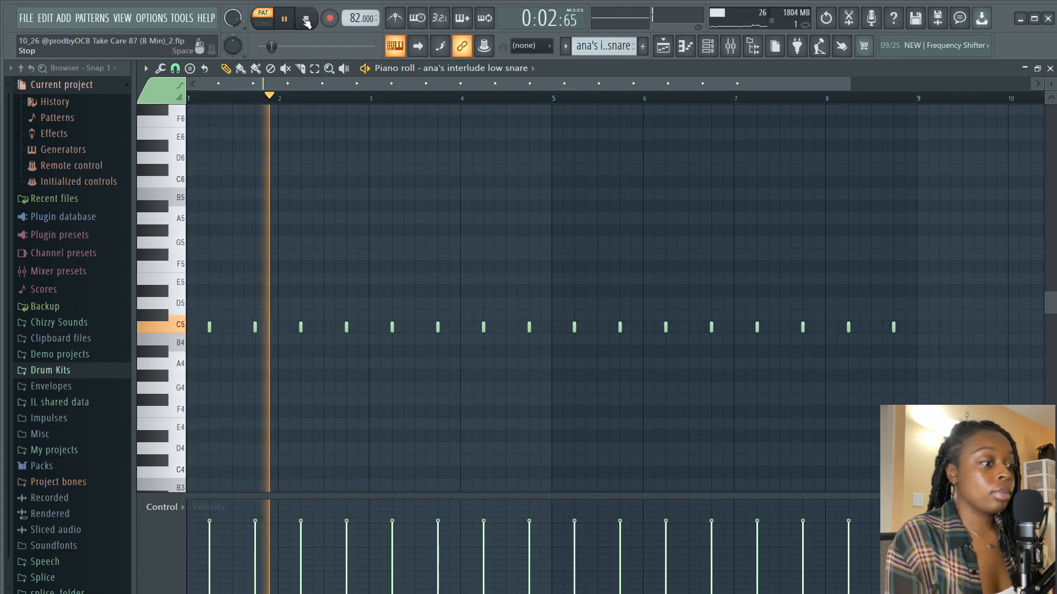
pyautogui.click(306, 20)
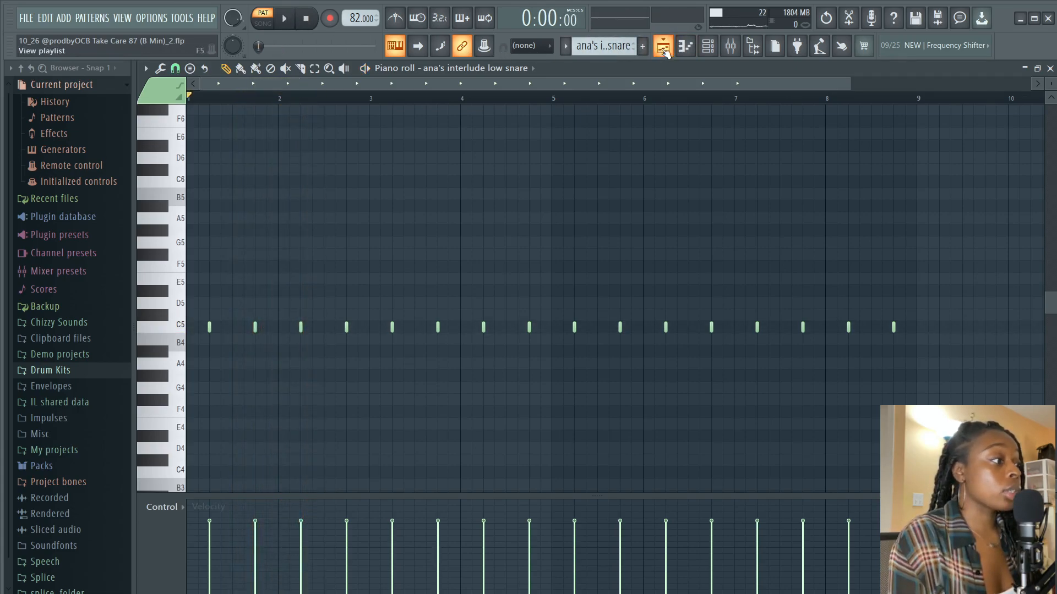
# - View the Rim (Legend) pattern's notes in the piano roll from its first bar and play them
pyautogui.click(663, 47)
pyautogui.doubleClick(593, 214)
pyautogui.moveTo(417, 85); pyautogui.dragTo(221, 96)
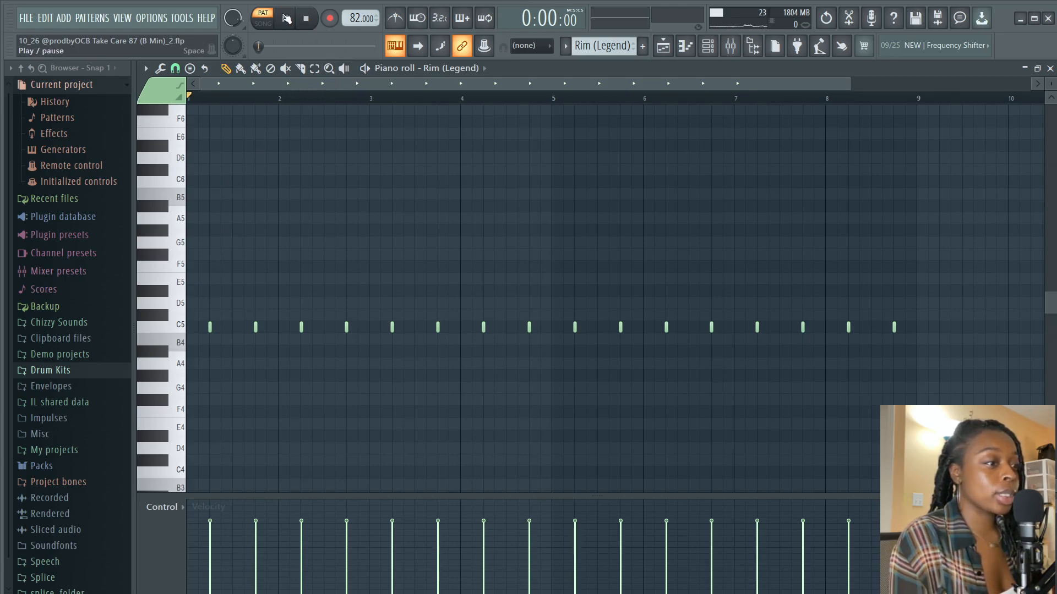
pyautogui.click(286, 20)
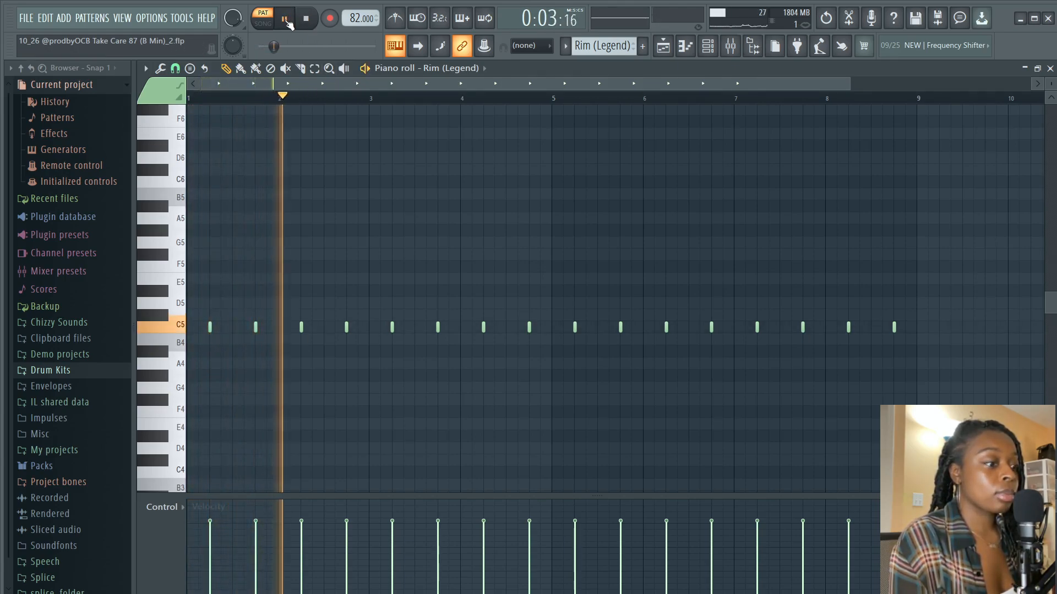
pyautogui.press('space')
# - Examine the MAY BEEP pattern in the piano roll, display its note panning values and play it
pyautogui.click(663, 48)
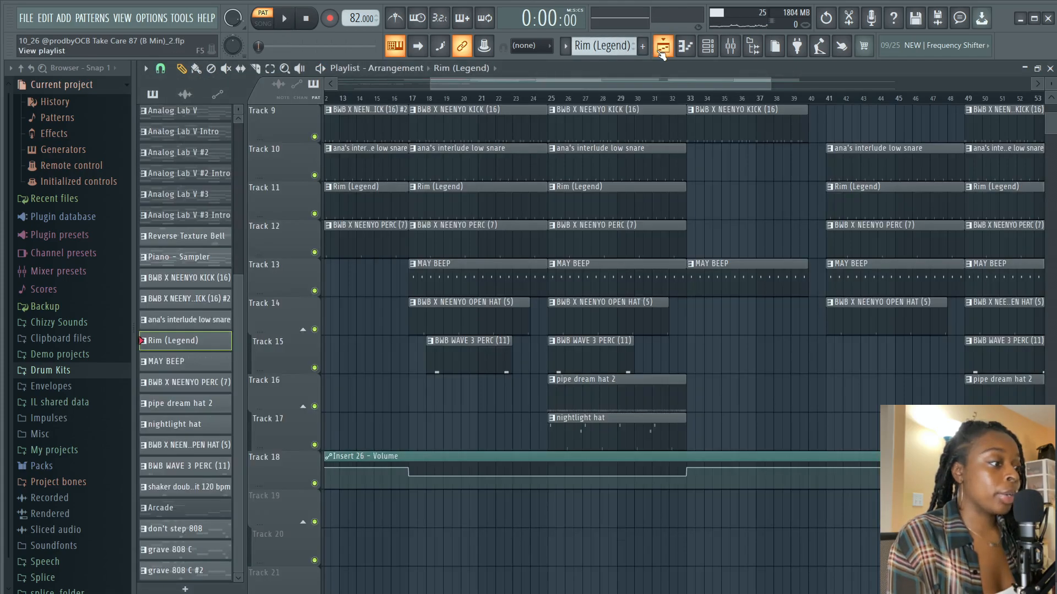
pyautogui.doubleClick(576, 282)
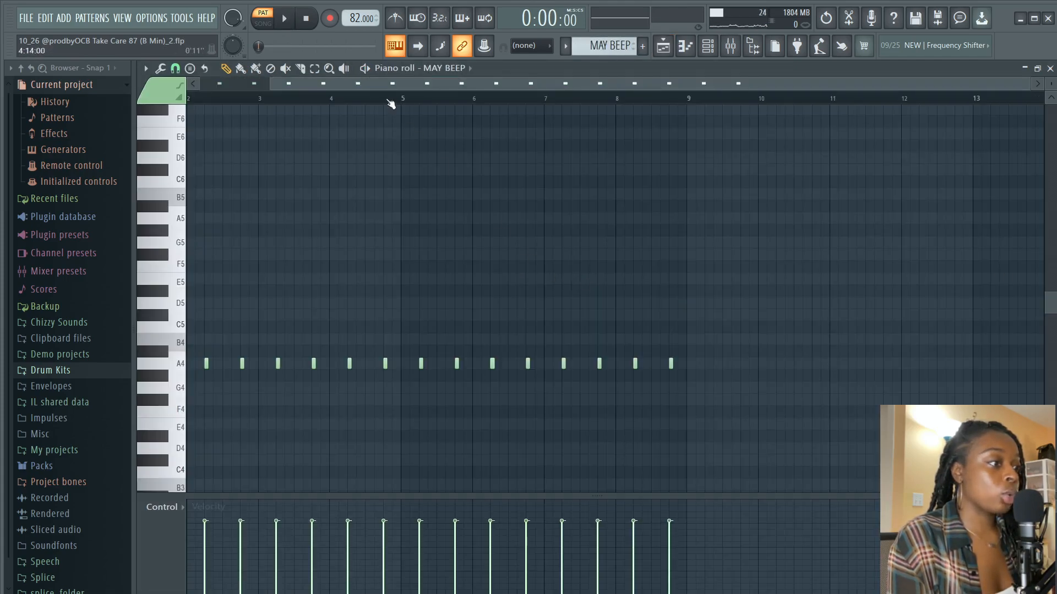
pyautogui.moveTo(376, 88); pyautogui.dragTo(266, 85)
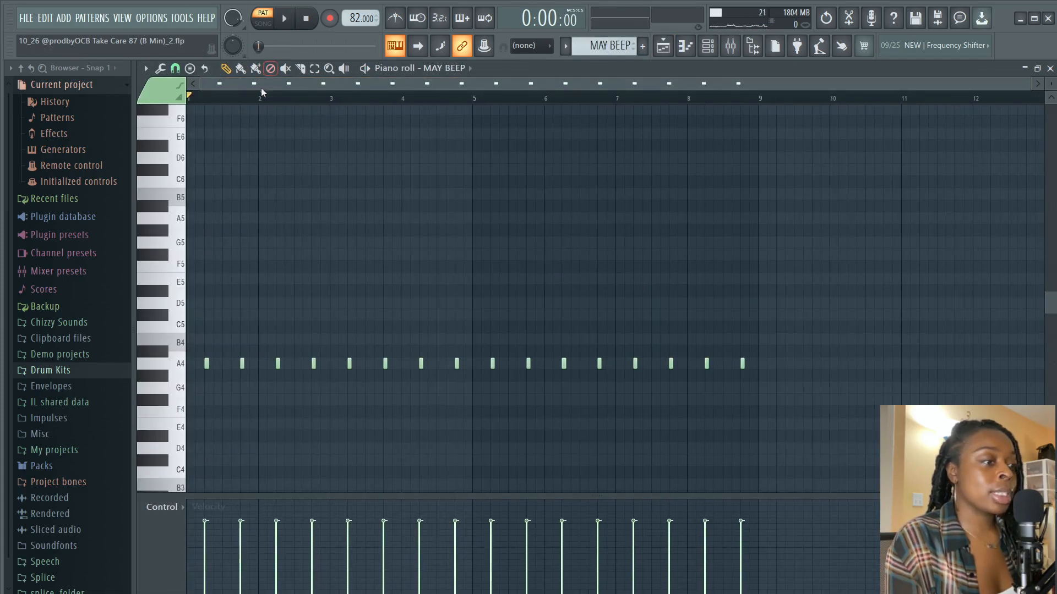
pyautogui.click(172, 508)
pyautogui.click(179, 490)
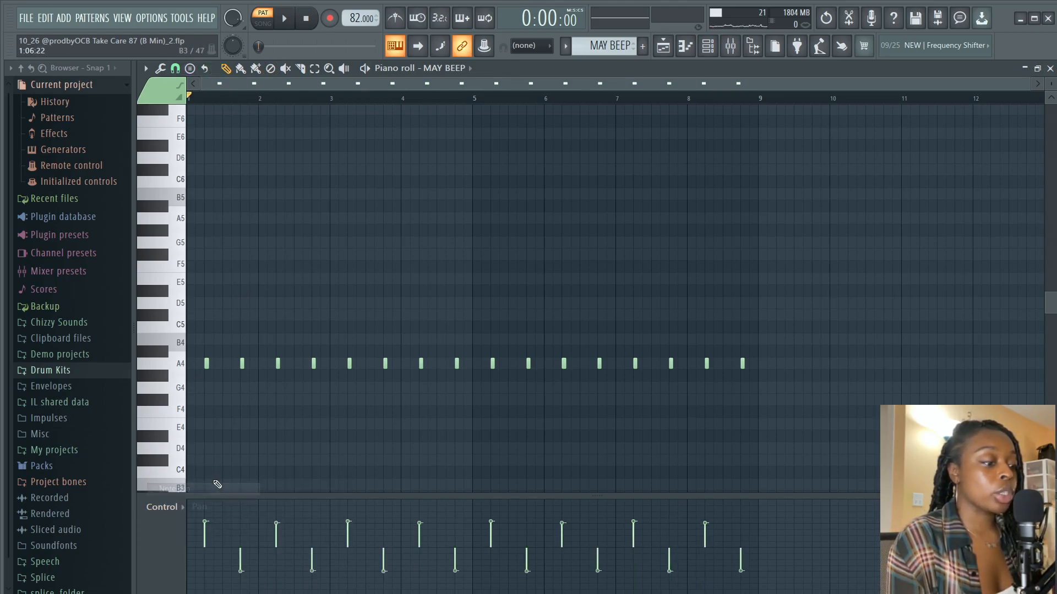
pyautogui.click(285, 22)
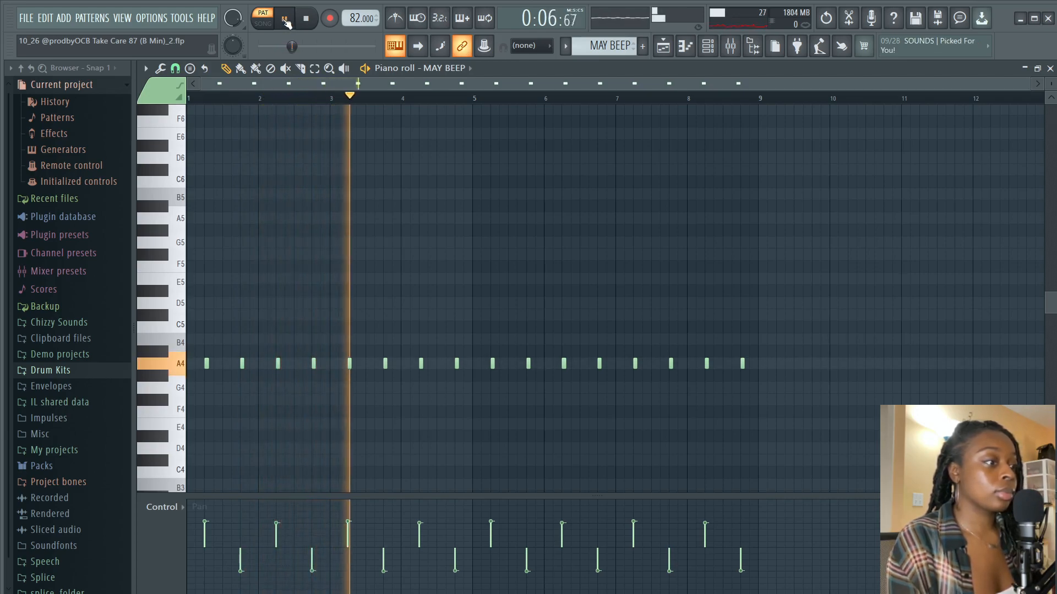
# - View the BWB X NEENYO PERC (7) pattern in the piano roll and play it from the start
pyautogui.click(306, 18)
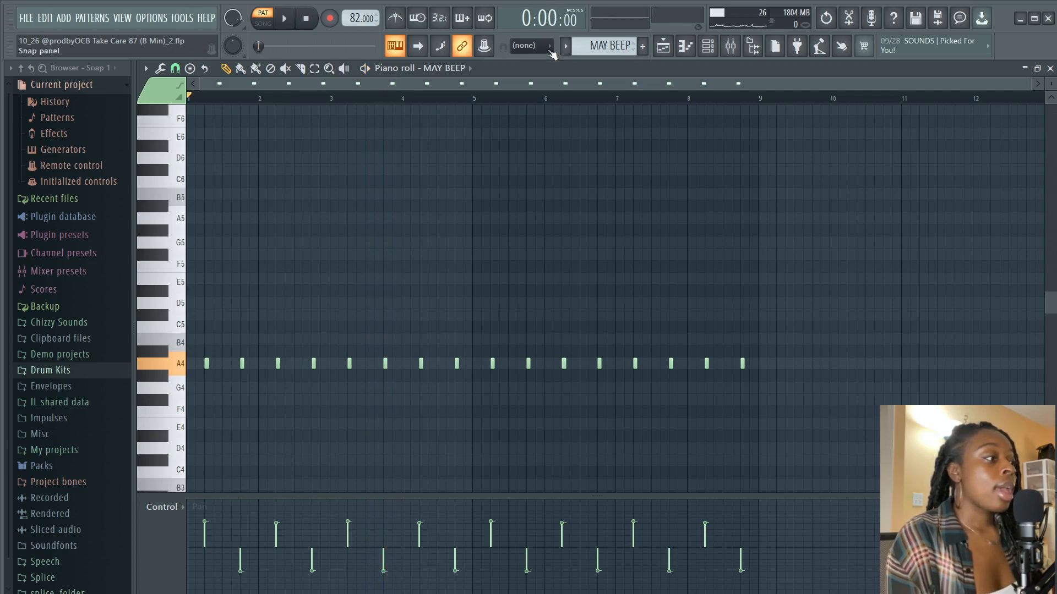
pyautogui.click(672, 50)
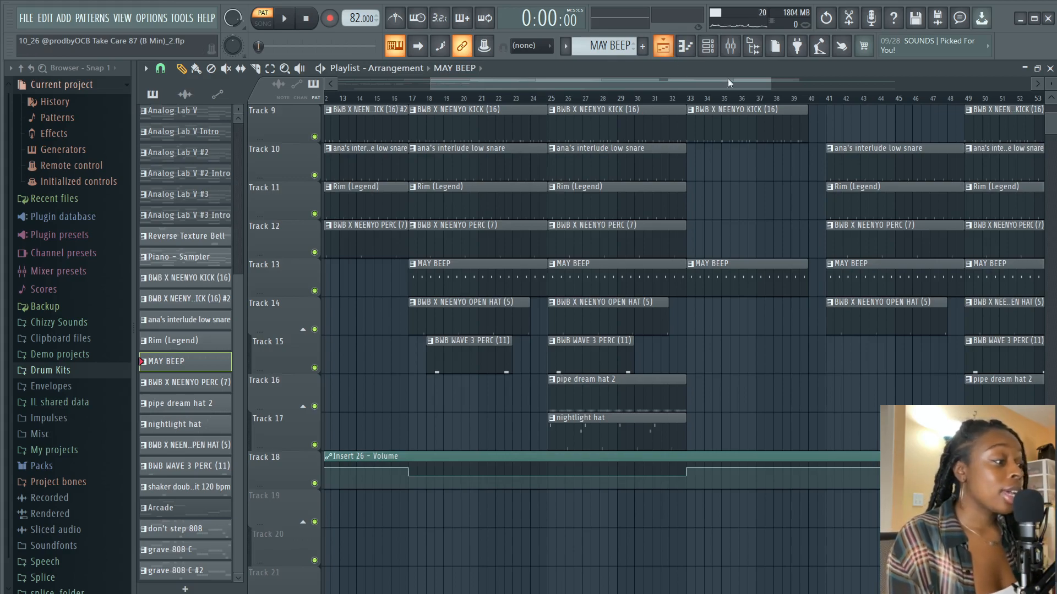
pyautogui.doubleClick(611, 251)
pyautogui.moveTo(506, 87); pyautogui.dragTo(278, 96)
pyautogui.click(263, 98)
pyautogui.press('space')
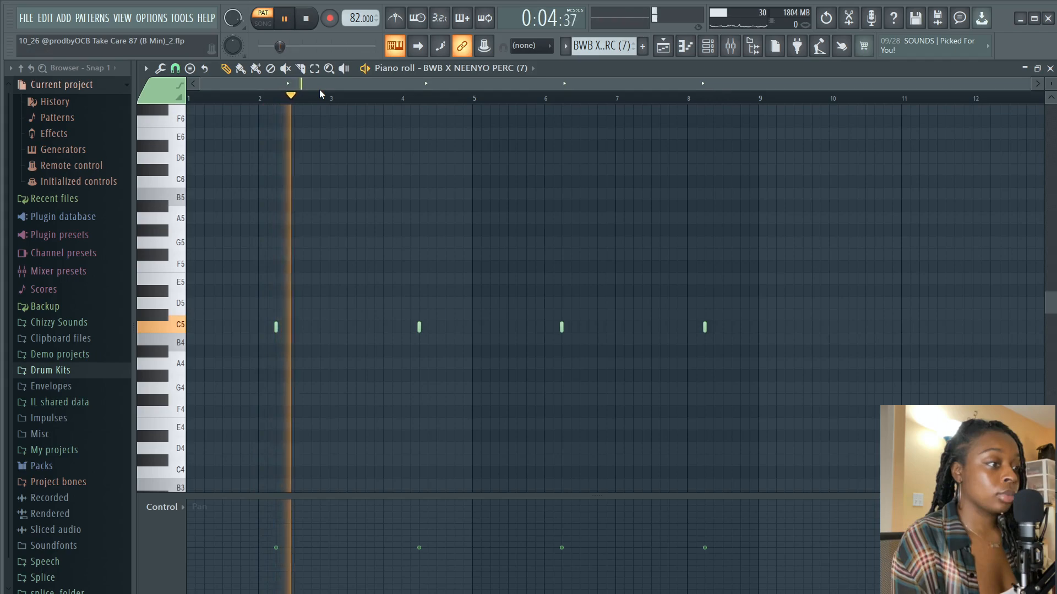
pyautogui.click(307, 22)
pyautogui.click(671, 52)
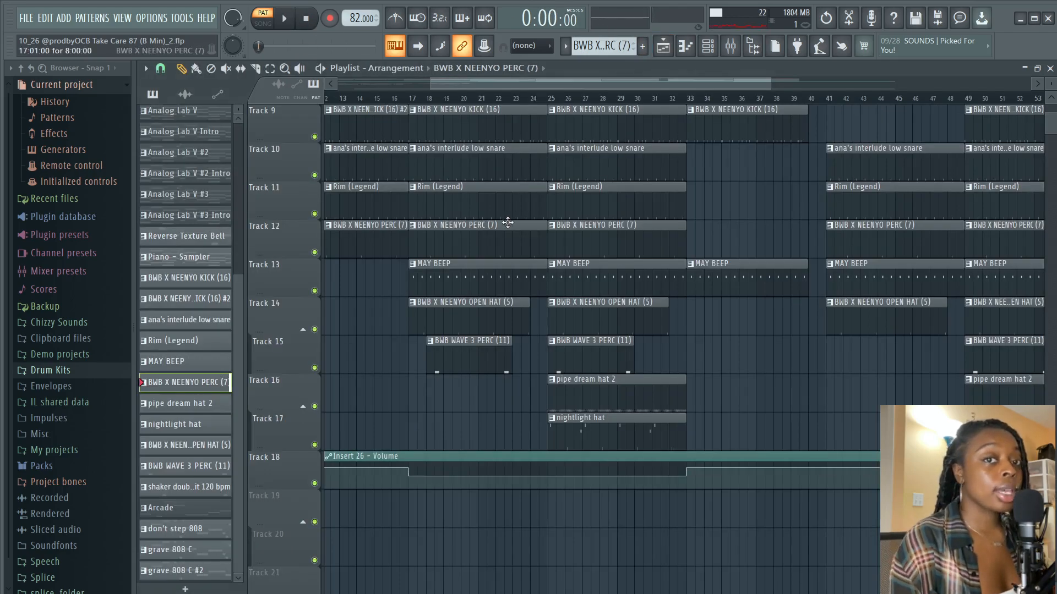
# - Cue the arrangement at bar 25, and view and play the BWB X NEENYO KICK (16) pattern in the piano roll
pyautogui.click(552, 99)
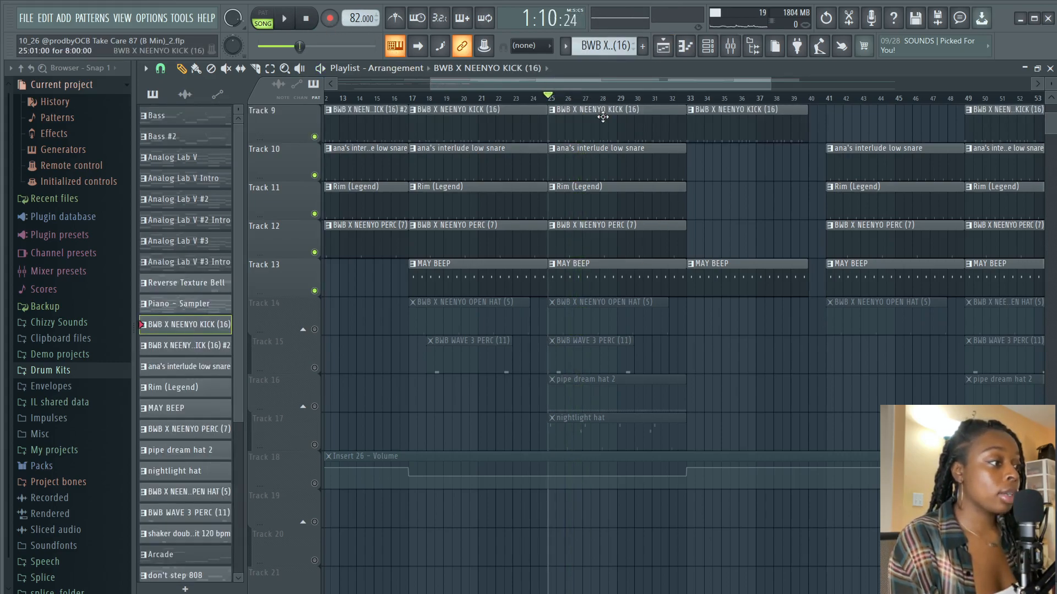
pyautogui.doubleClick(602, 117)
pyautogui.click(285, 20)
pyautogui.scroll(2, 264, 93)
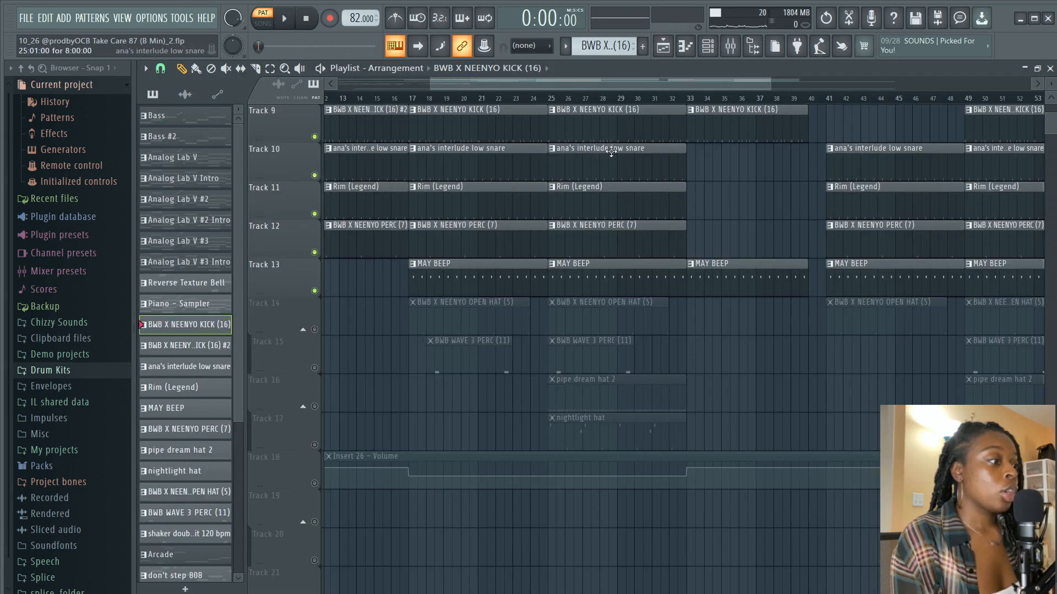
pyautogui.scroll(-1, 628, 149)
pyautogui.scroll(1, 606, 160)
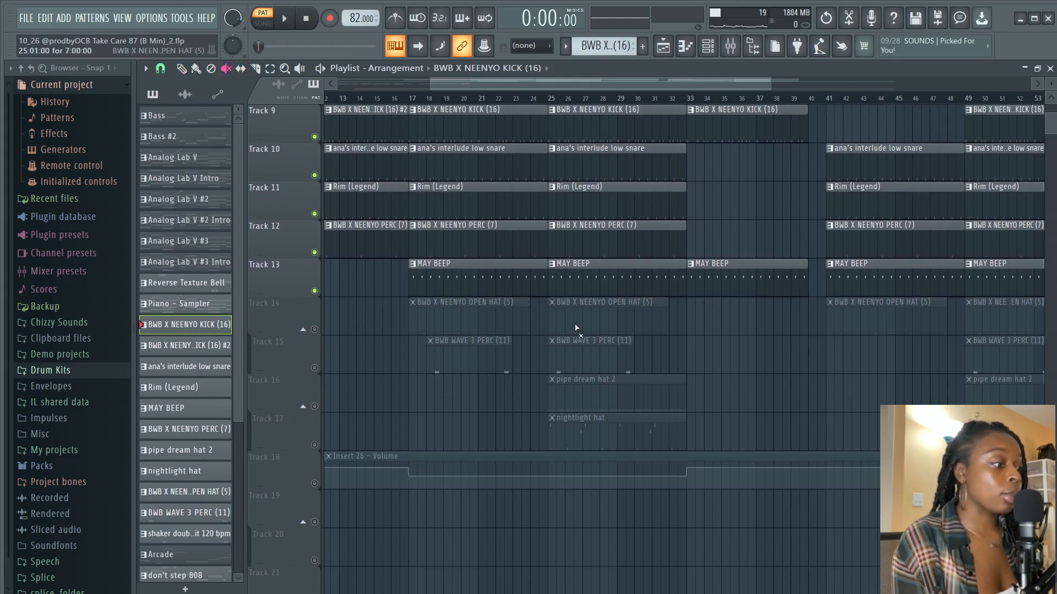
# - Unmute Track 14 and play its BWB X NEENYO OPEN HAT (5) pattern in the piano roll
pyautogui.click(315, 330)
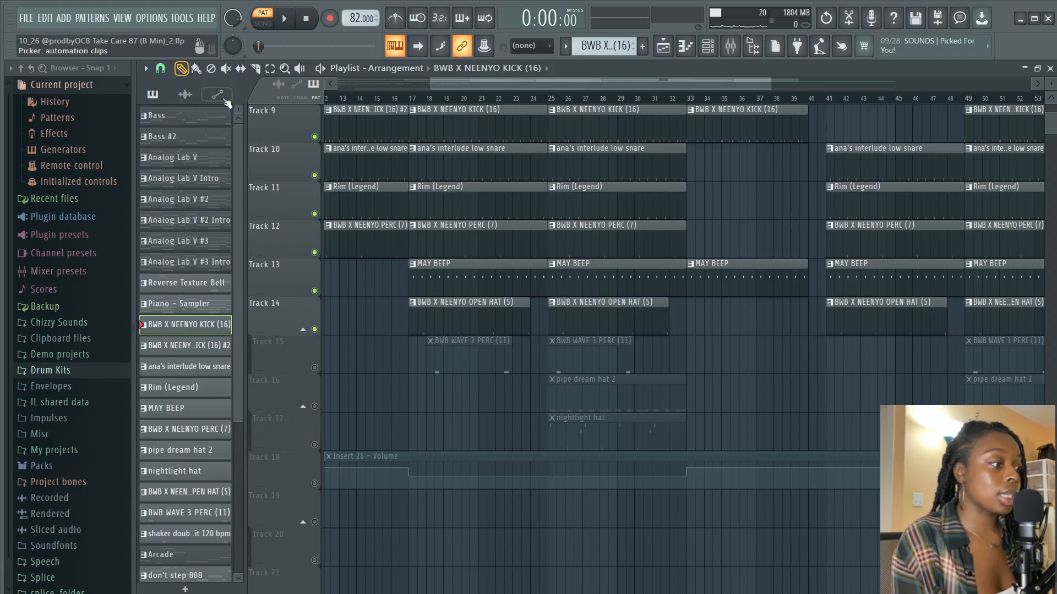
pyautogui.doubleClick(634, 328)
pyautogui.press('space')
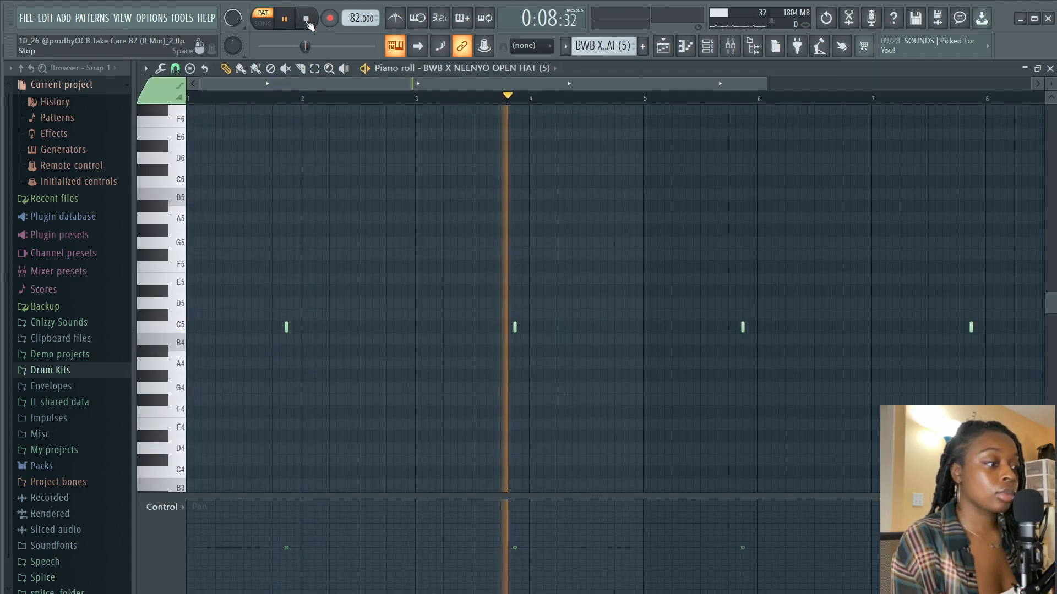
pyautogui.click(307, 21)
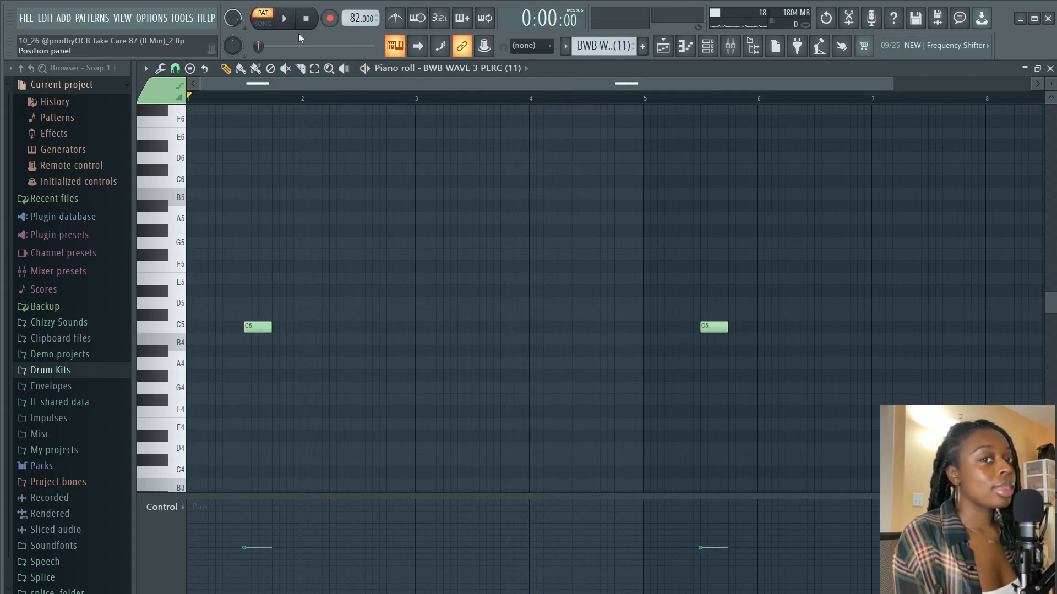
# - Play the BWB WAVE 3 PERC (11) and pipe dream hat 2 patterns in the piano roll
pyautogui.click(285, 19)
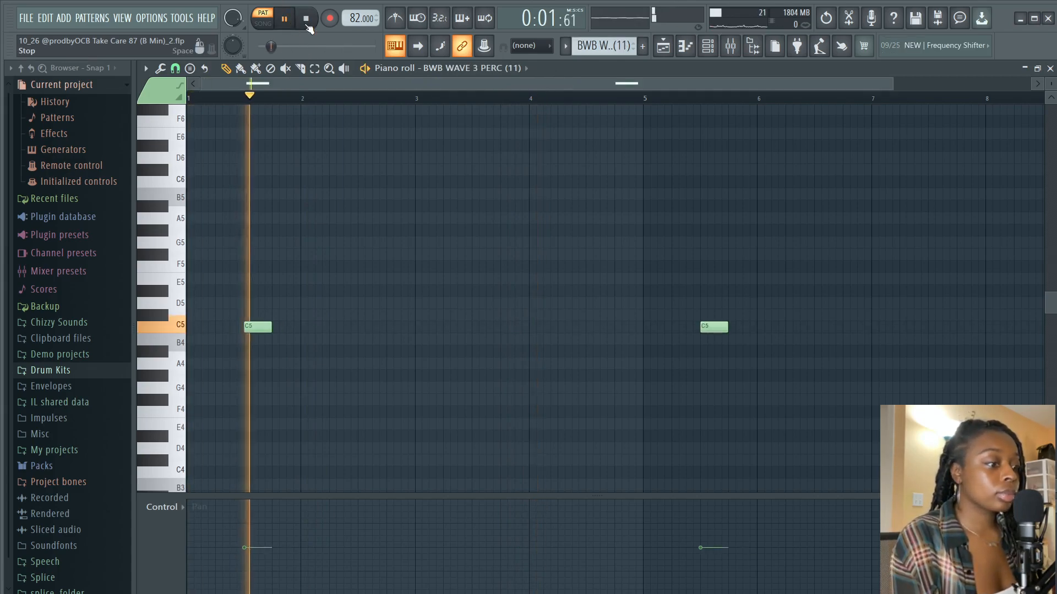
pyautogui.click(307, 25)
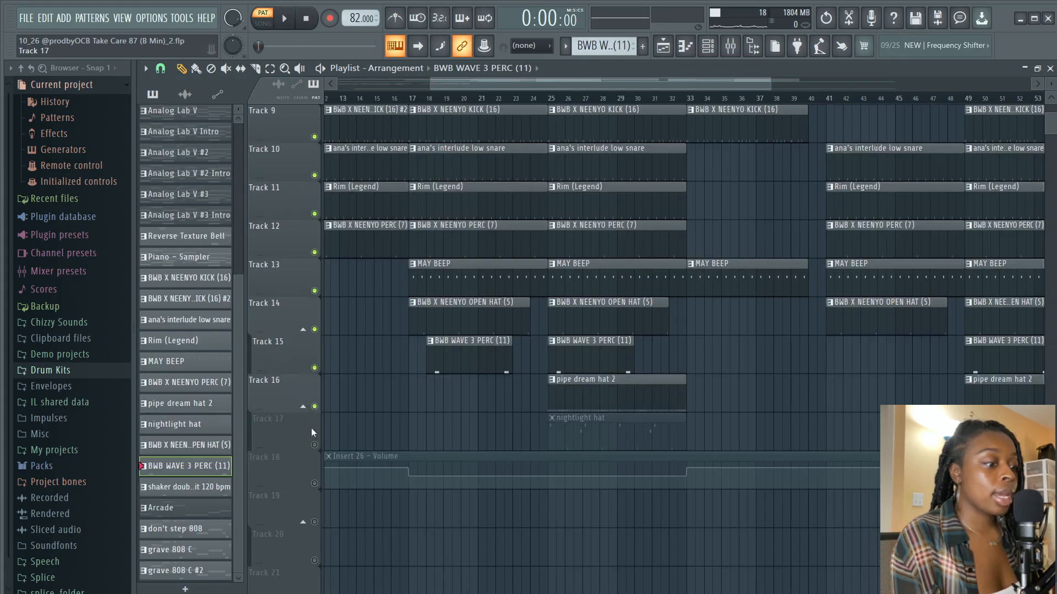
pyautogui.doubleClick(571, 398)
pyautogui.click(284, 18)
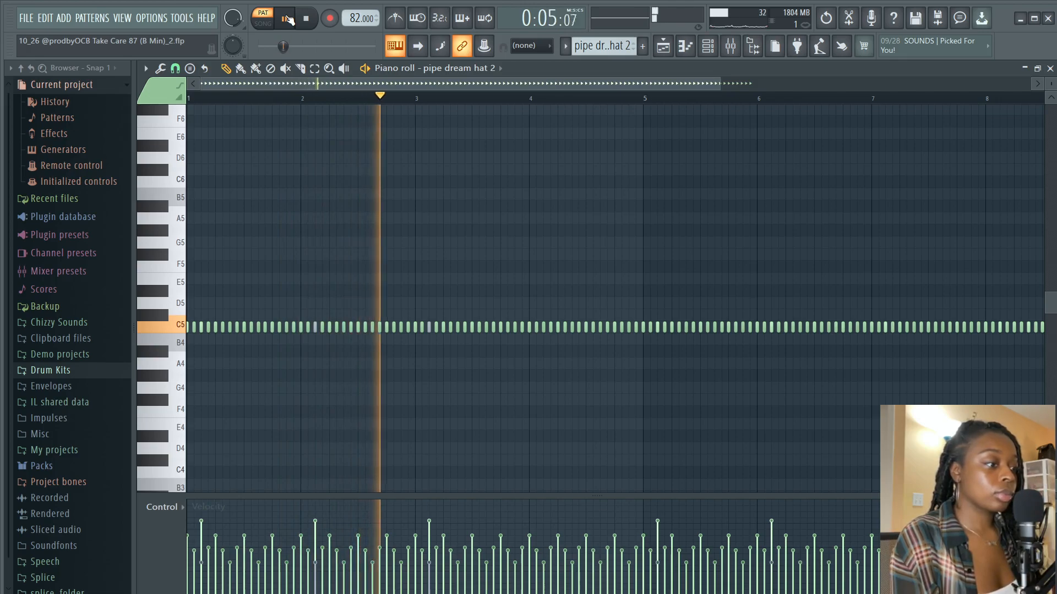
pyautogui.press('space')
pyautogui.click(665, 48)
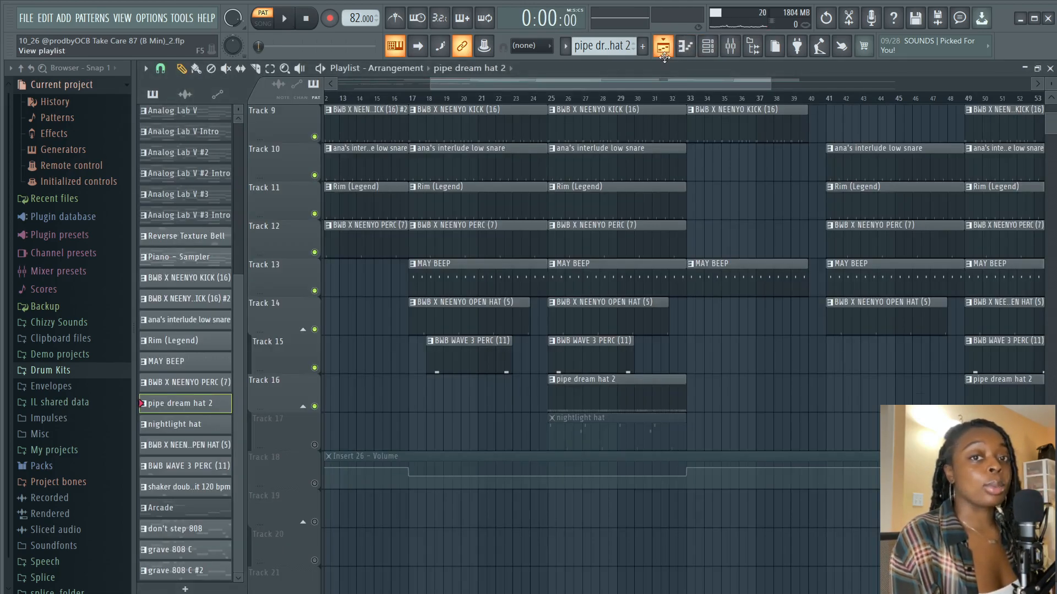
# - View the nightlight hat pattern's notes in the piano roll, play them, and return to the playlist
pyautogui.doubleClick(613, 432)
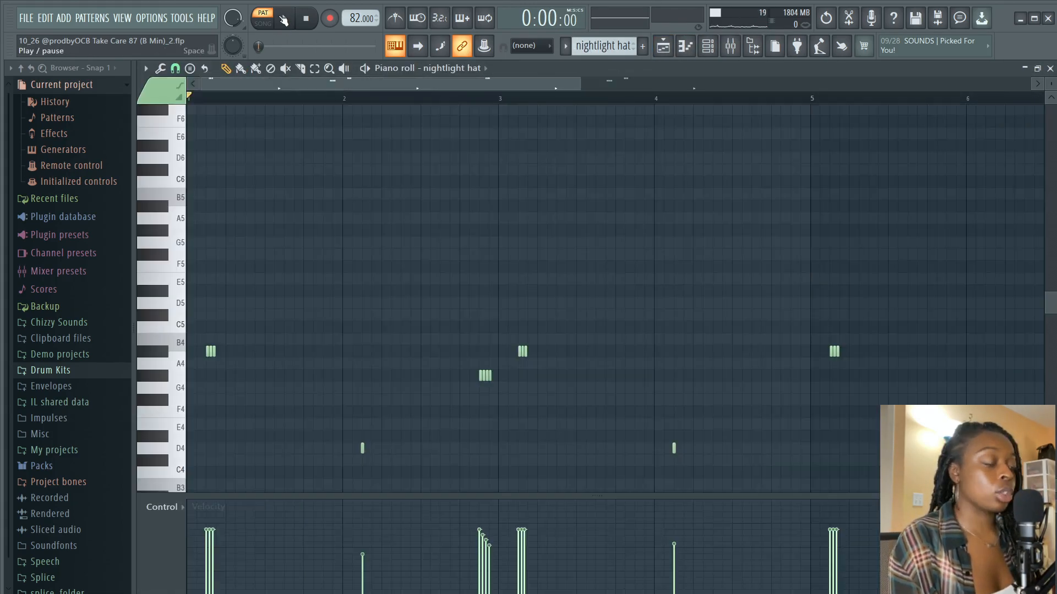
pyautogui.click(285, 21)
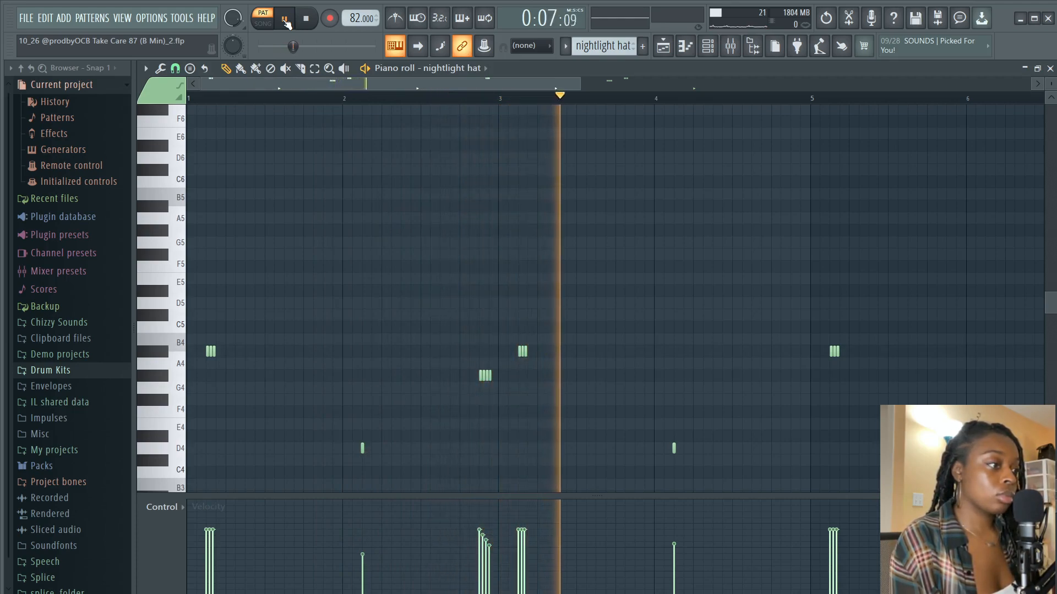
pyautogui.scroll(-1, 290, 101)
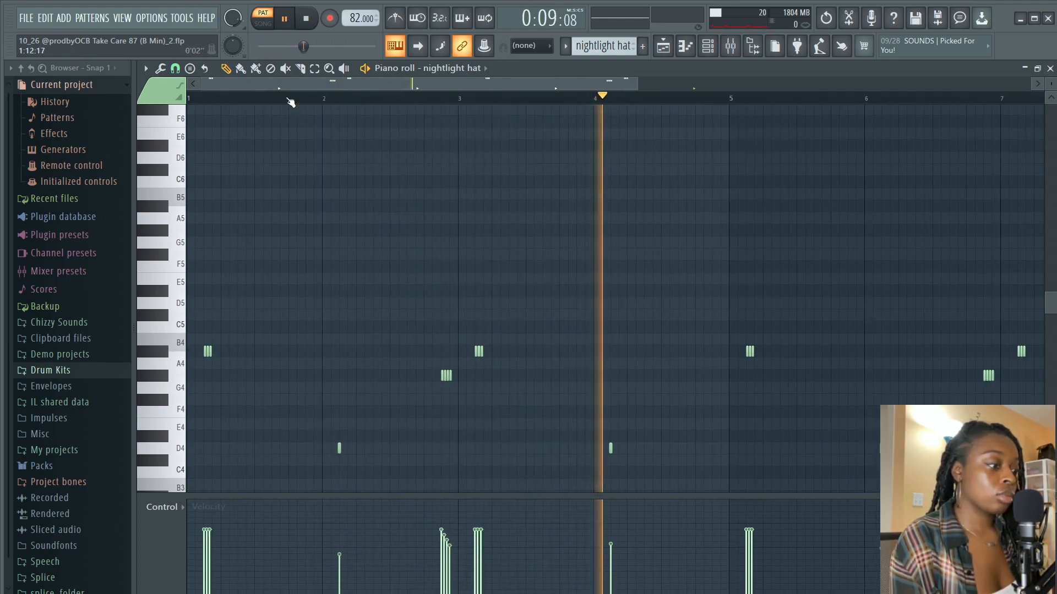
pyautogui.press('space')
pyautogui.press('F5')
# - Unmute Track 4 and play its grave 808 C bass pattern in the piano roll, showing all of its notes
pyautogui.scroll(8, 666, 216)
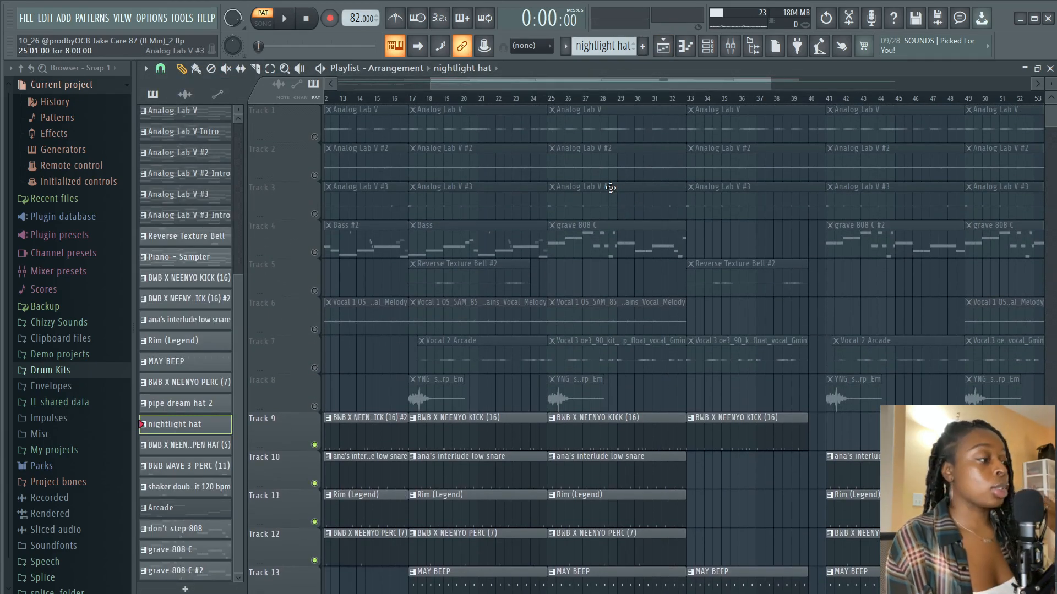
pyautogui.click(314, 252)
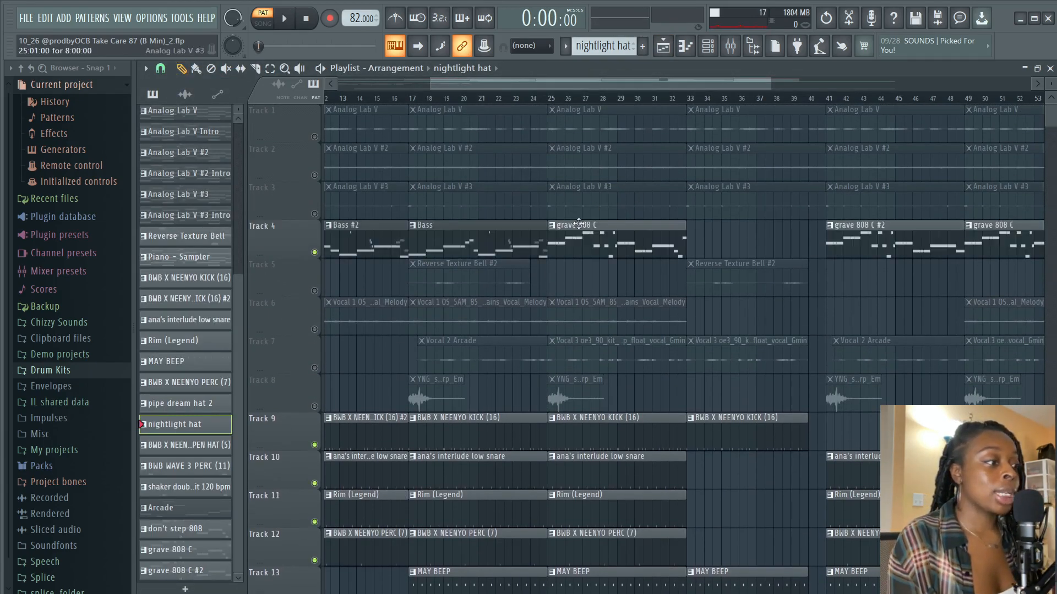
pyautogui.doubleClick(611, 248)
pyautogui.moveTo(501, 81); pyautogui.dragTo(354, 156)
pyautogui.scroll(2, 341, 274)
pyautogui.scroll(2, 341, 274)
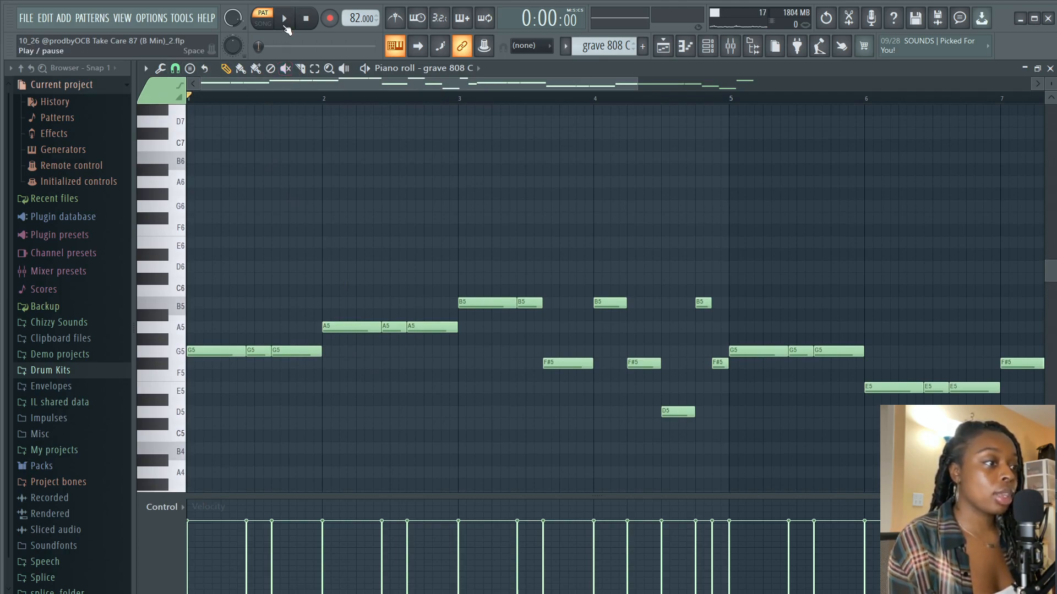
pyautogui.click(285, 20)
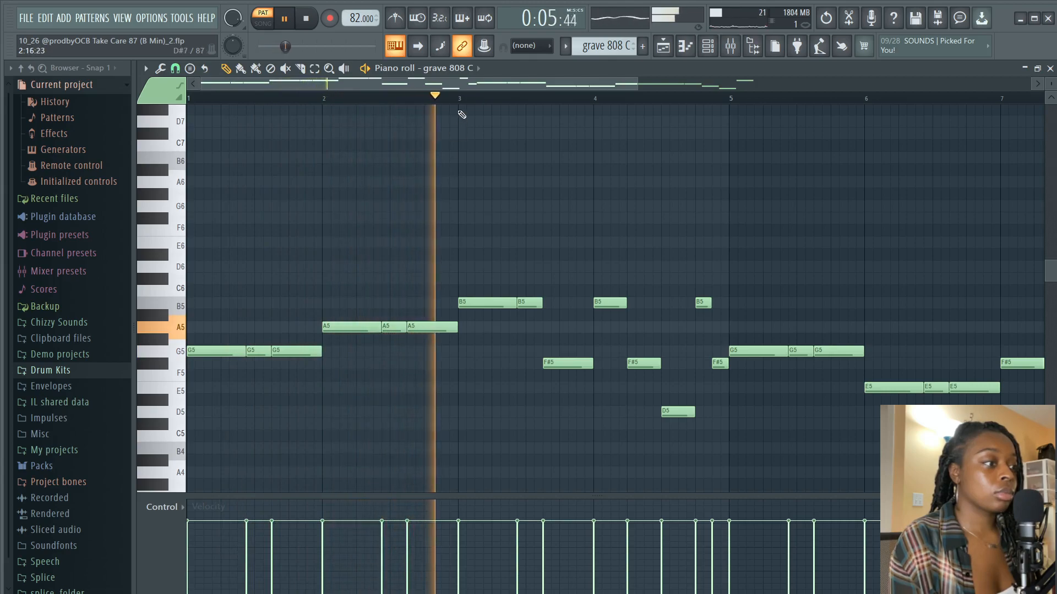
pyautogui.scroll(-4, 461, 103)
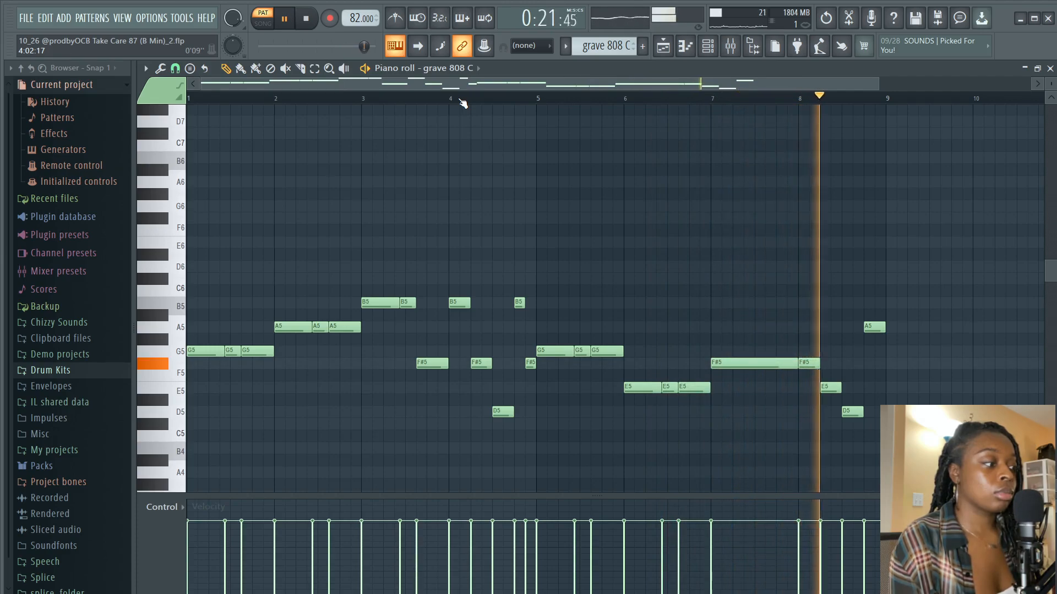
pyautogui.click(307, 18)
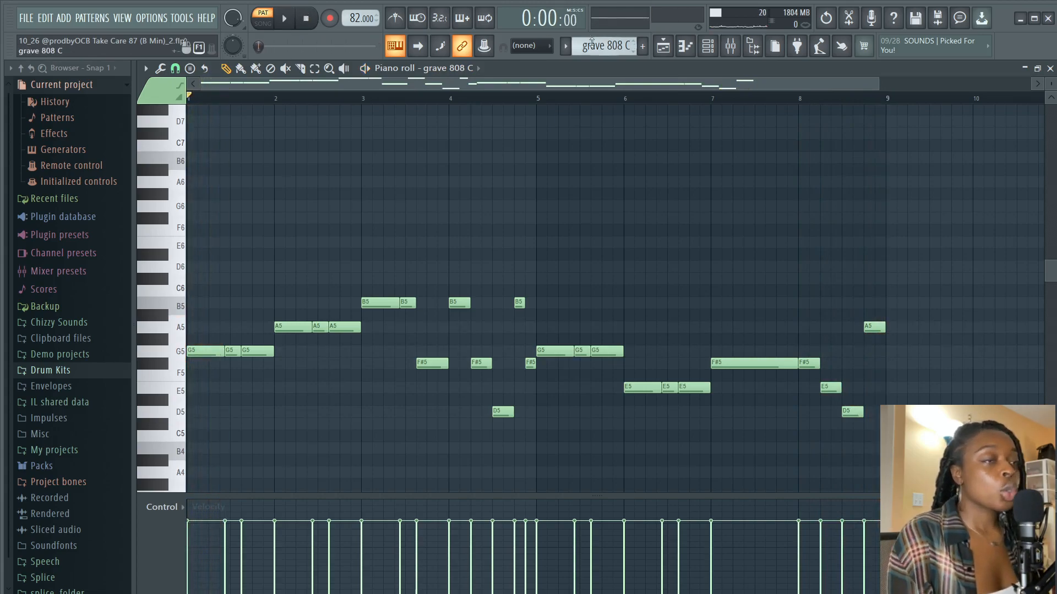
pyautogui.click(663, 48)
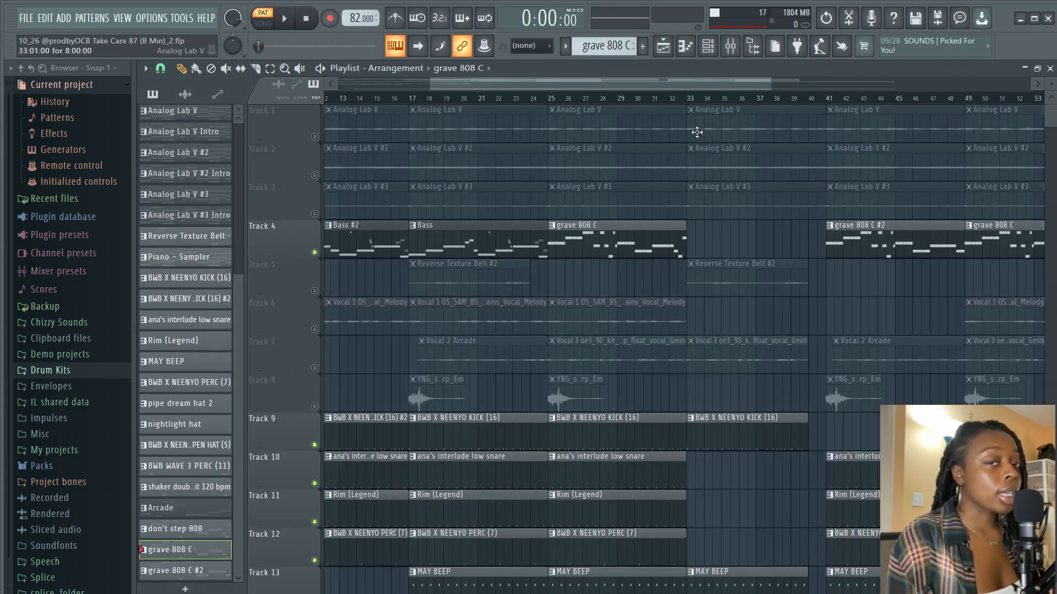
# - Show the sample settings of the YNG_synth_arp_xavier_arp_Em clip at bar 25 and play the arrangement from there
pyautogui.press('space')
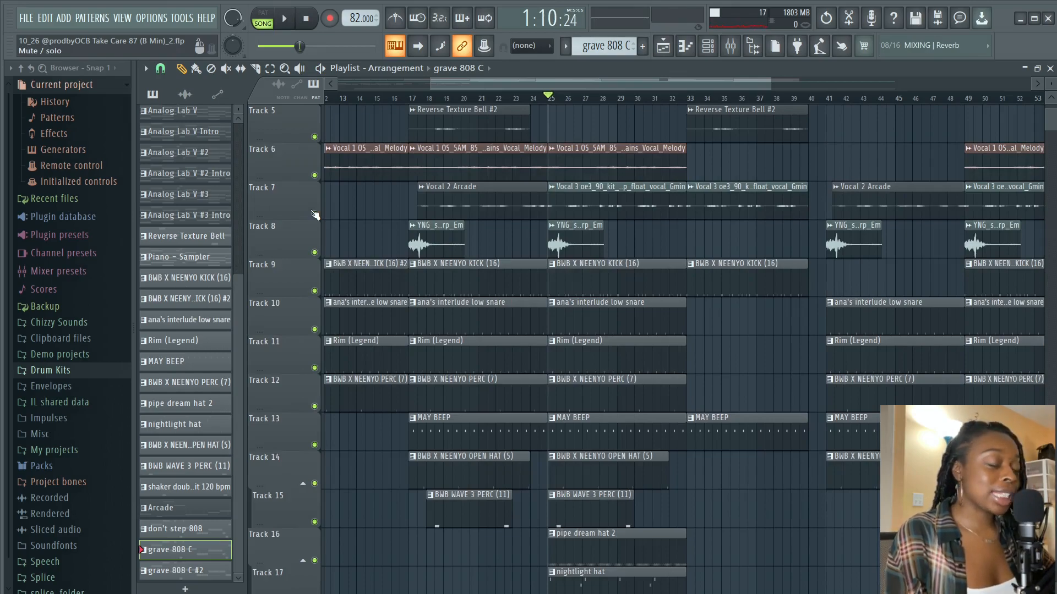
pyautogui.doubleClick(567, 240)
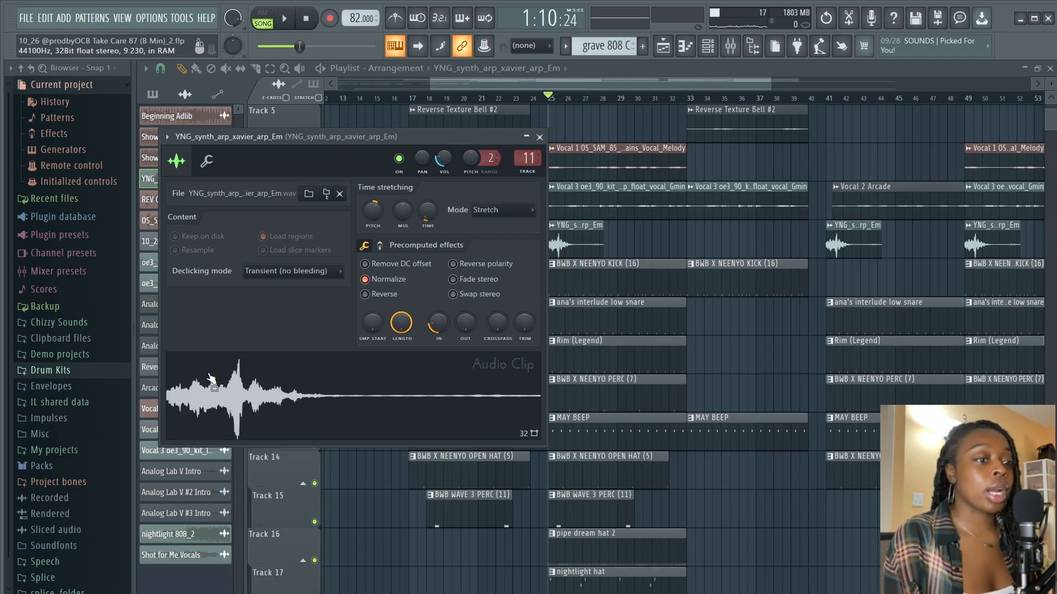
pyautogui.press('space')
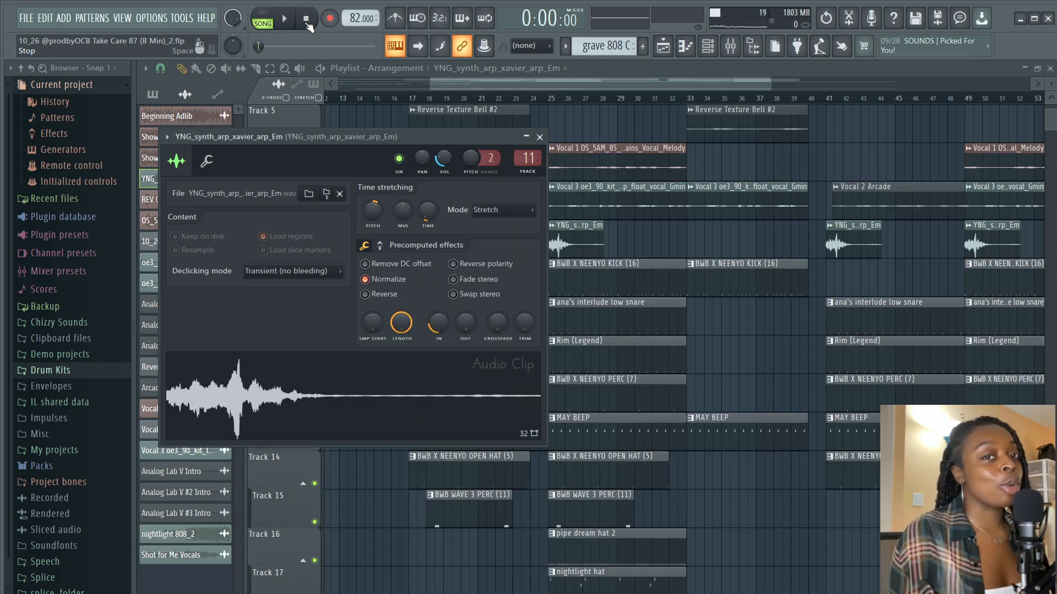
# - Play the full arrangement from bar 1 with every track audible
pyautogui.click(286, 19)
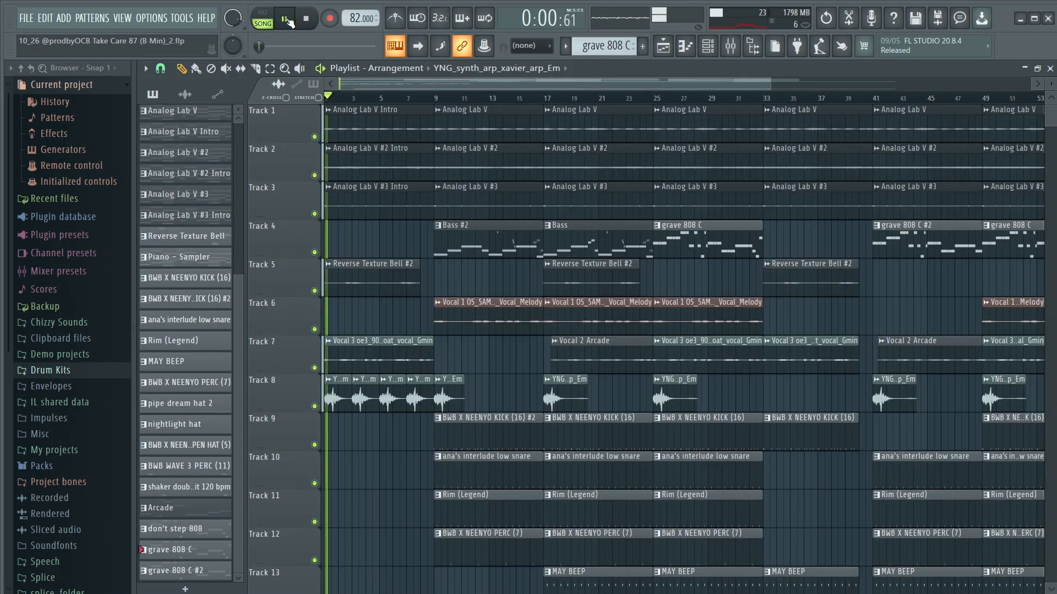